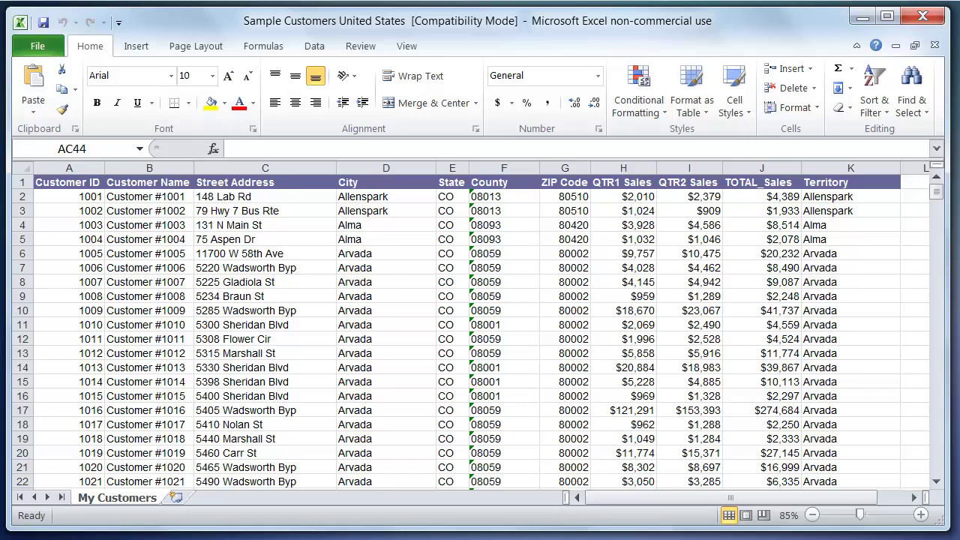
- Close the Sample Customers United States workbook in Excel, revealing the empty Maptitude window
{"action": "left_click", "coordinate": [923, 16]}
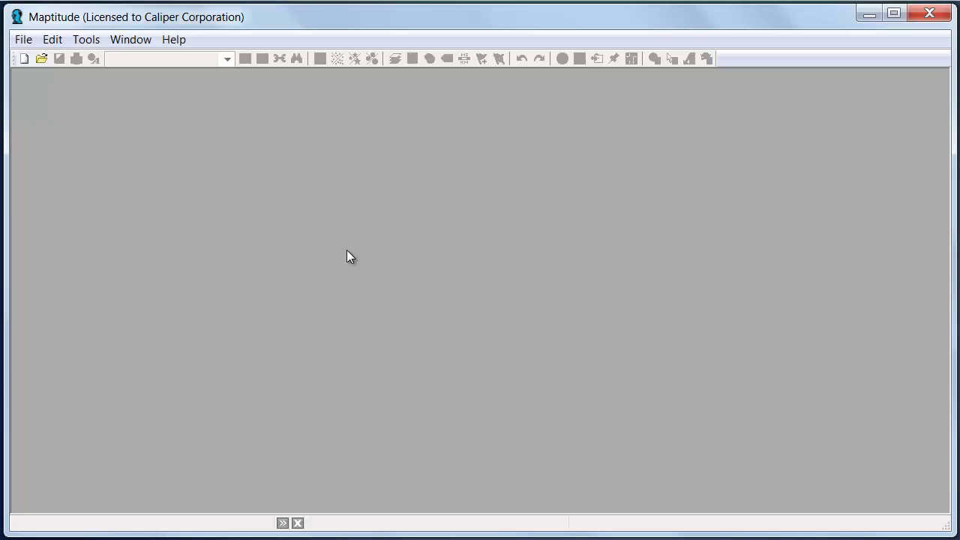
- Start a new map with the Create-a-Map Wizard
{"action": "left_click", "coordinate": [19, 39]}
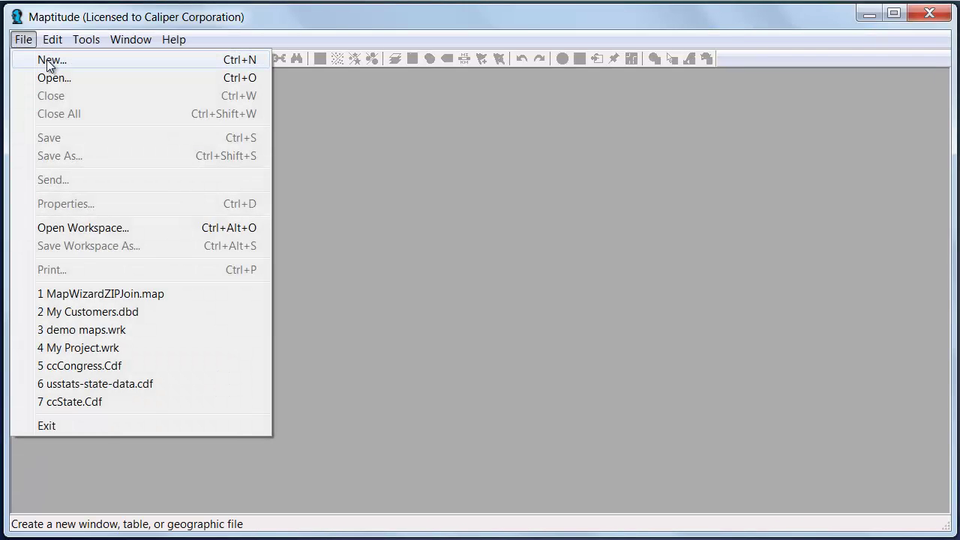
{"action": "left_click", "coordinate": [310, 132]}
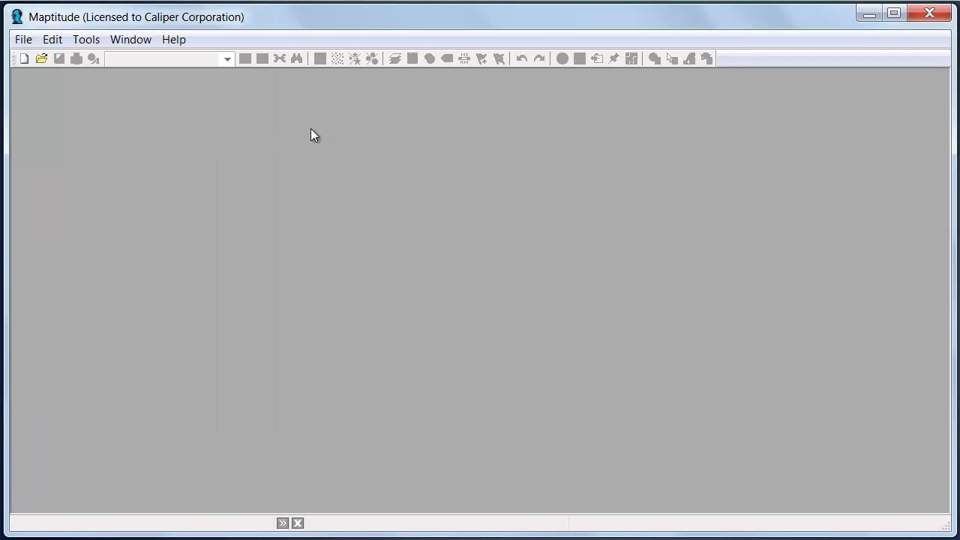
{"action": "left_click", "coordinate": [22, 57]}
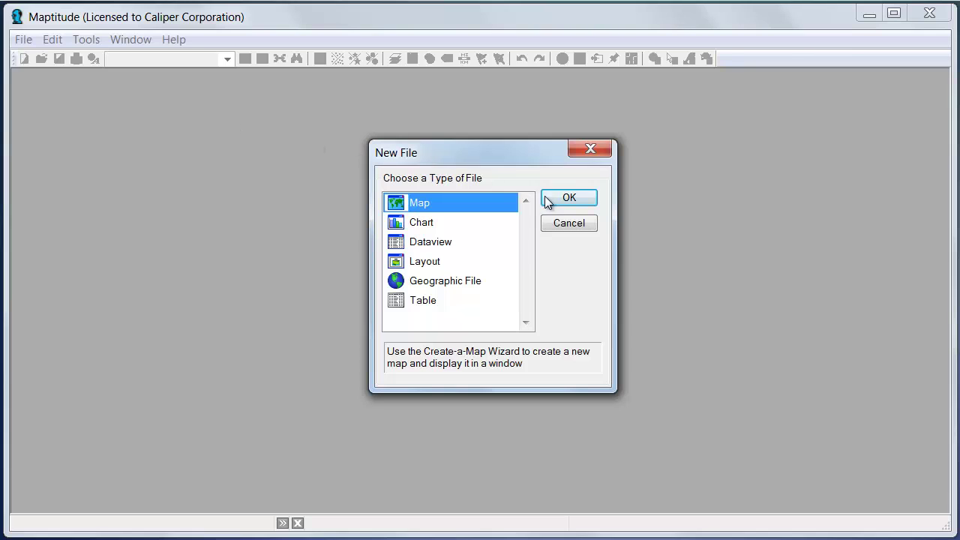
{"action": "left_click", "coordinate": [569, 199]}
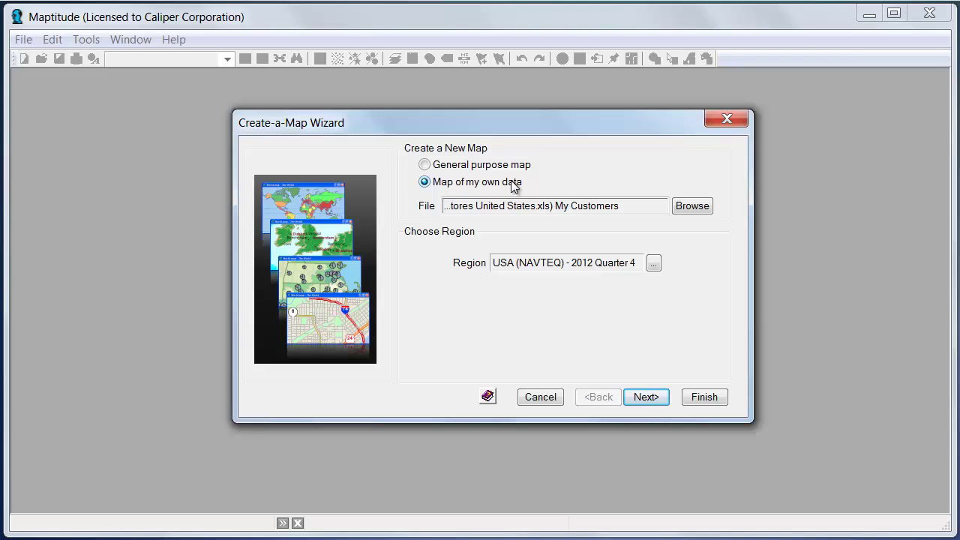
- Use the My Customers sheet of Sample Customers United States as the map's own data
{"action": "left_click", "coordinate": [691, 204]}
{"action": "left_click", "coordinate": [464, 309]}
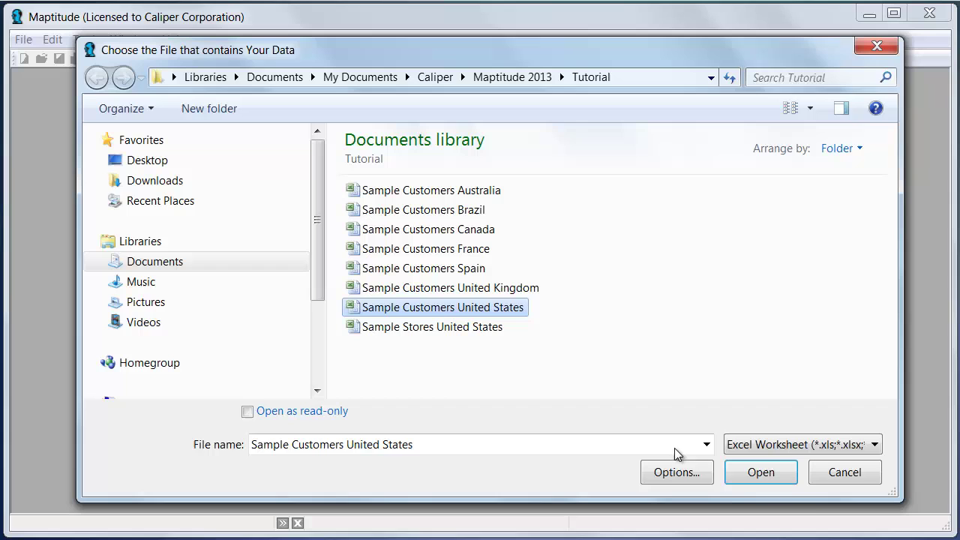
{"action": "left_click", "coordinate": [761, 473]}
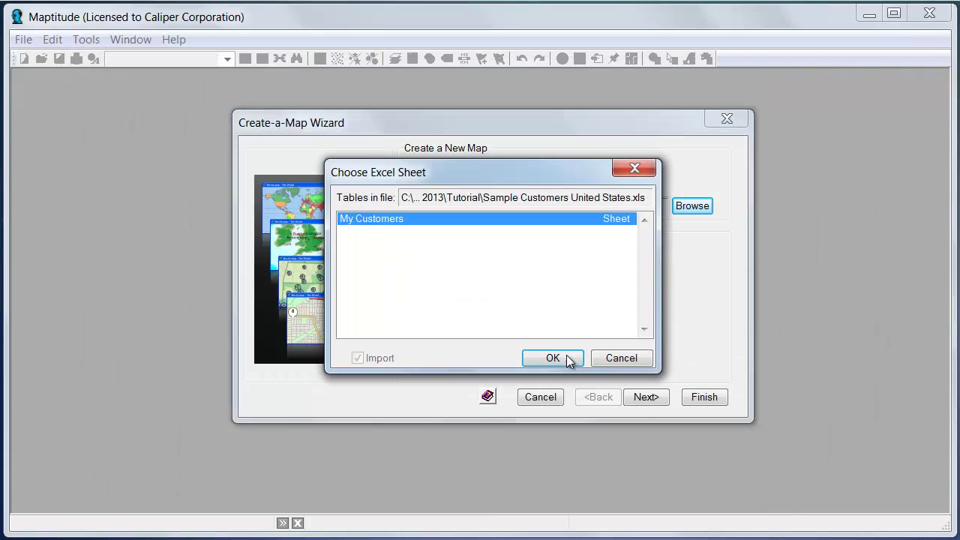
{"action": "left_click", "coordinate": [553, 358]}
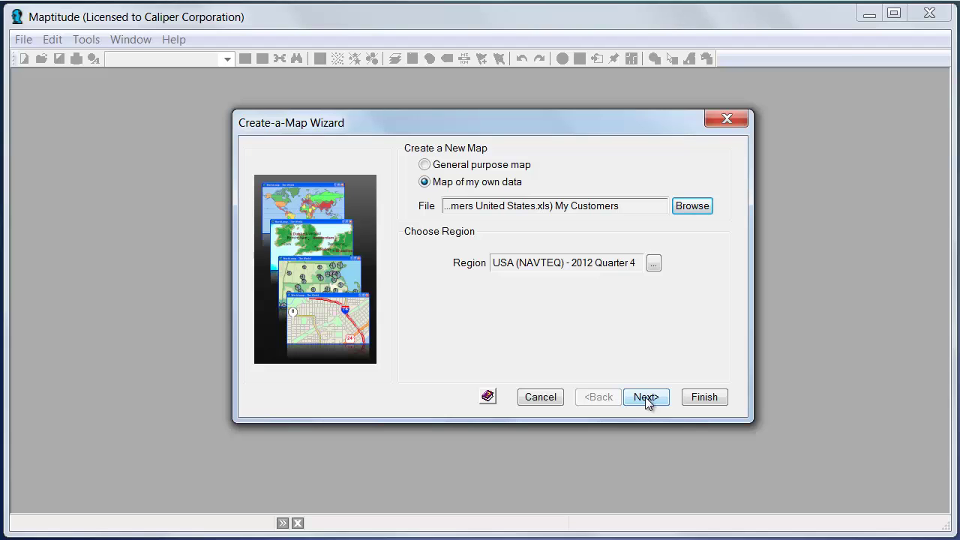
- Accept the field matching, compare county and state options, then pick ZIP Code boundaries with data attached
{"action": "left_click", "coordinate": [646, 398]}
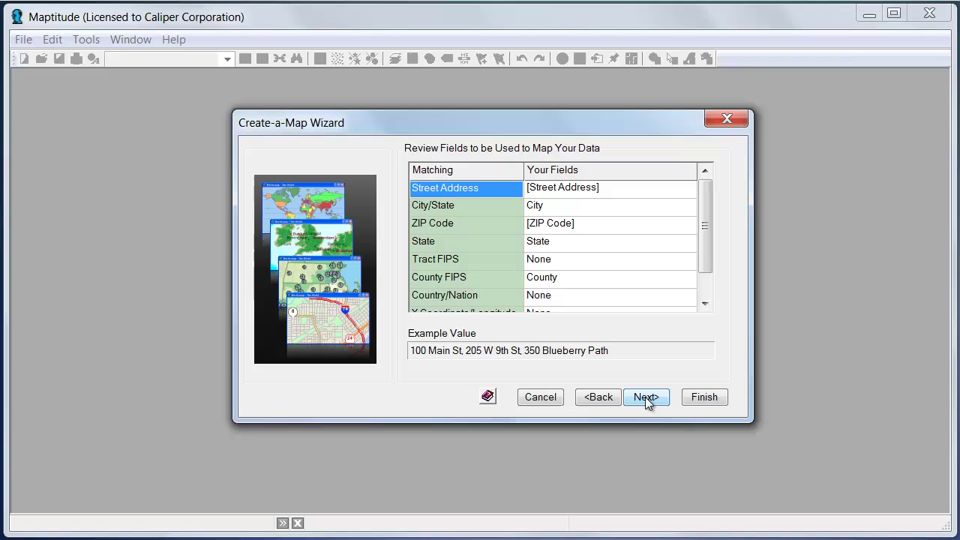
{"action": "left_click", "coordinate": [647, 399]}
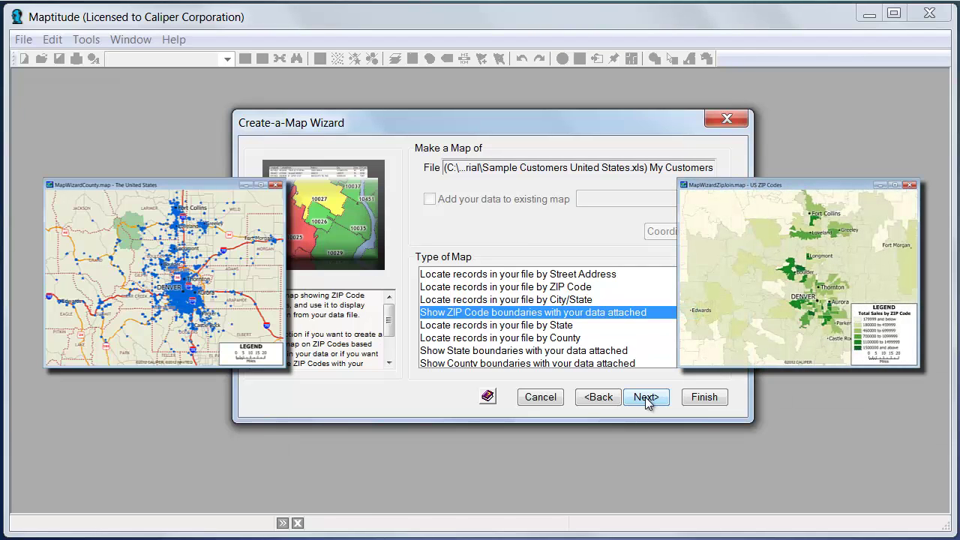
{"action": "left_click", "coordinate": [585, 364]}
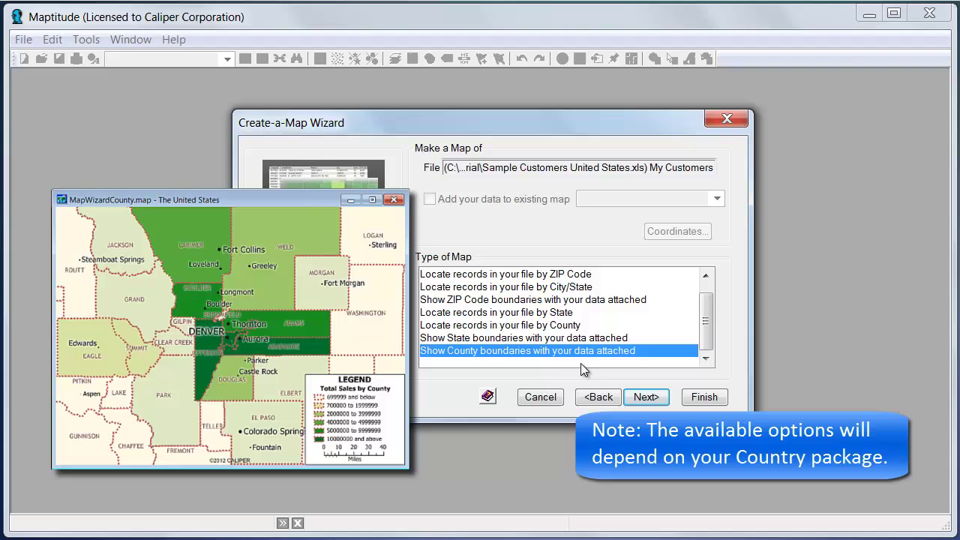
{"action": "left_click", "coordinate": [577, 342]}
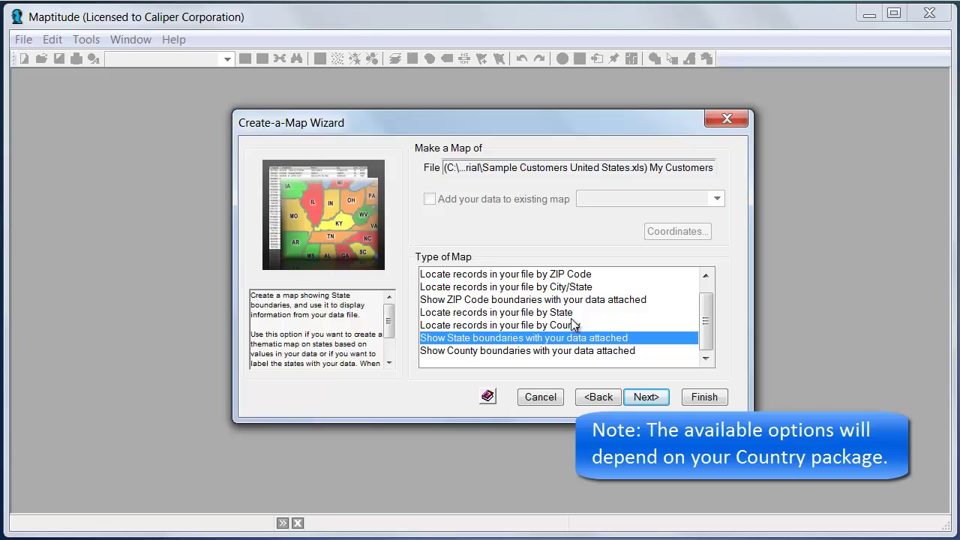
{"action": "left_click", "coordinate": [572, 301]}
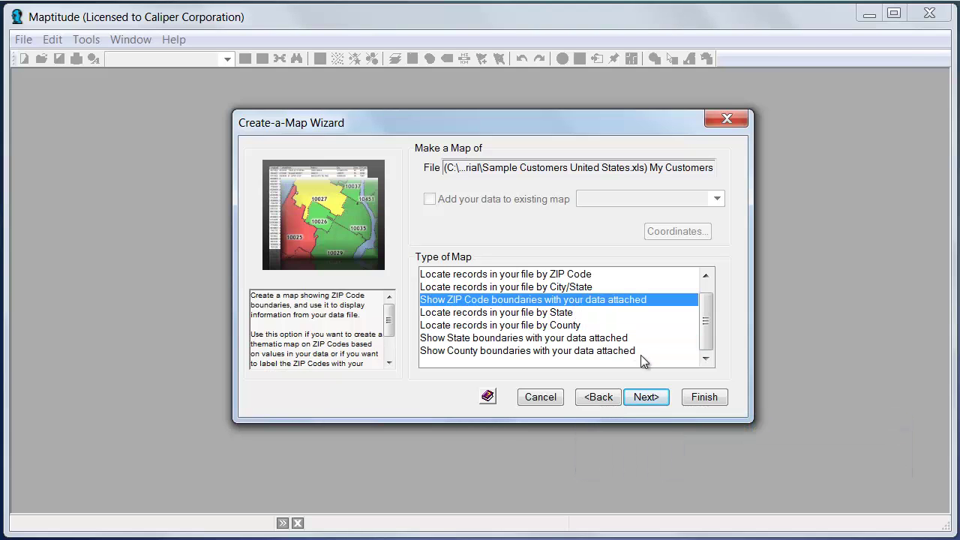
{"action": "left_click", "coordinate": [646, 398]}
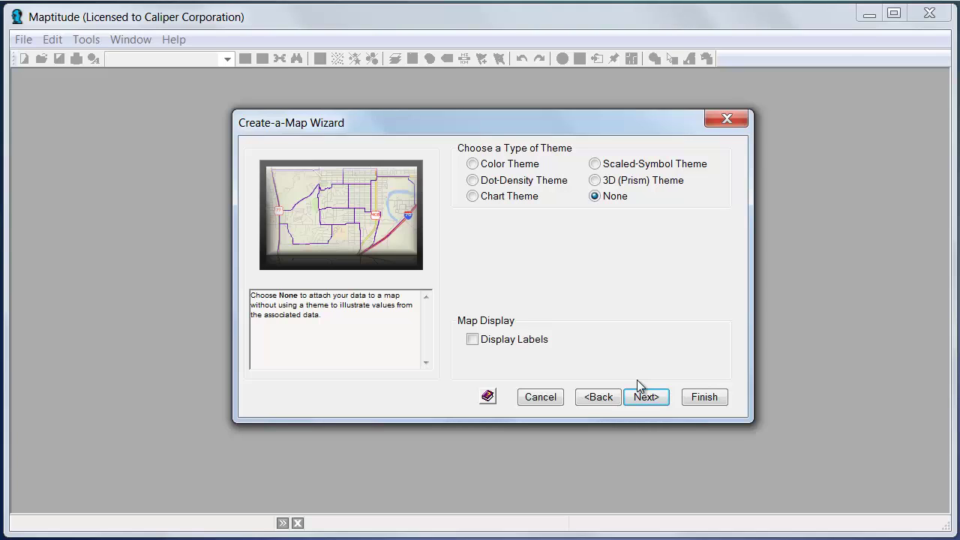
- Preview the prism, scaled-symbol and dot-density themes with TOTAL_Sales and QTR1/QTR2 Sales fields
{"action": "left_click", "coordinate": [595, 182]}
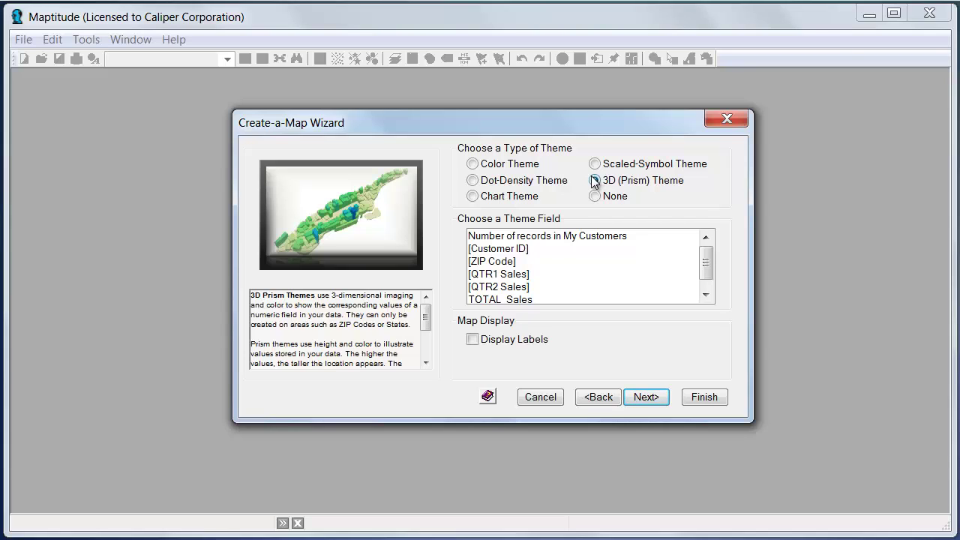
{"action": "left_click", "coordinate": [567, 298]}
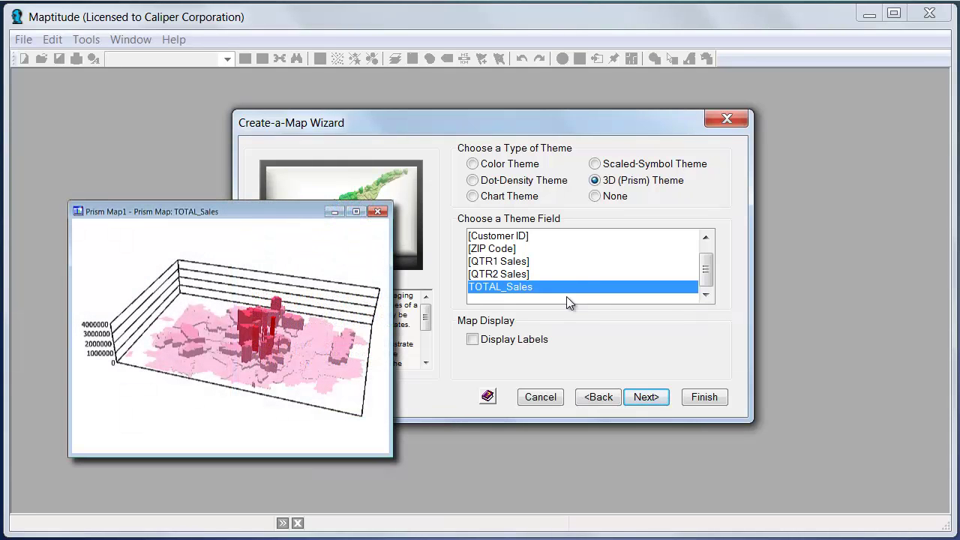
{"action": "left_click", "coordinate": [594, 165]}
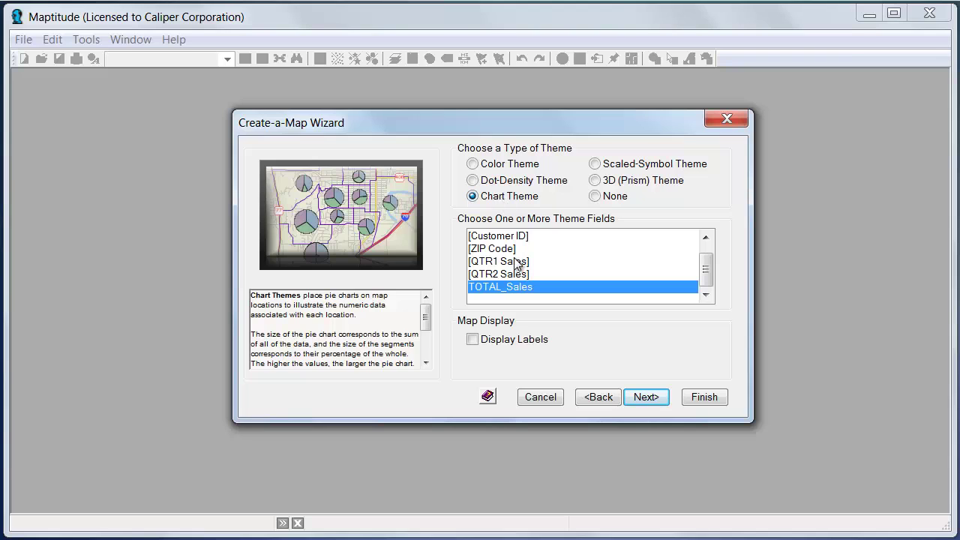
{"action": "left_click", "coordinate": [516, 263]}
{"action": "left_click", "coordinate": [522, 275], "text": "ctrl"}
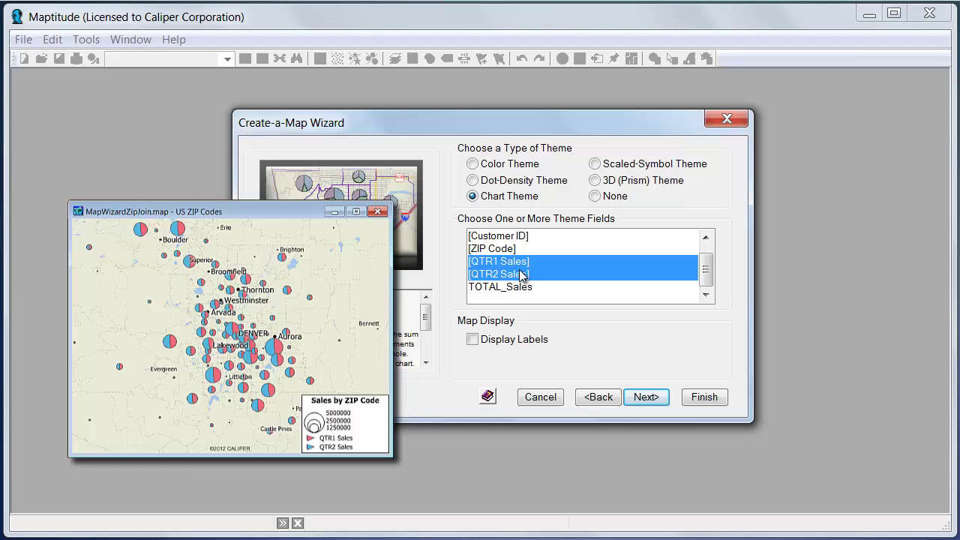
{"action": "left_click", "coordinate": [473, 182]}
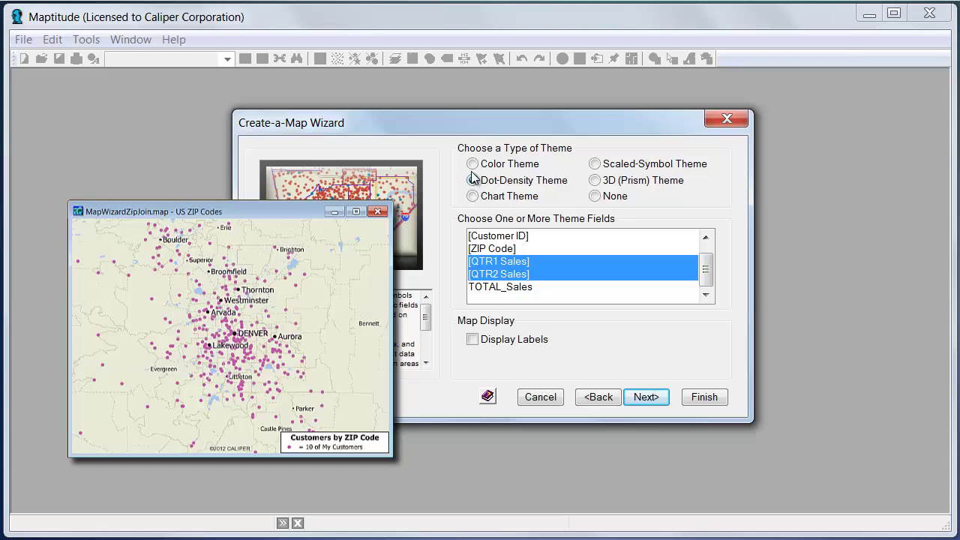
- Choose a Color Theme on TOTAL_Sales and advance to the wizard's final page
{"action": "left_click", "coordinate": [472, 164]}
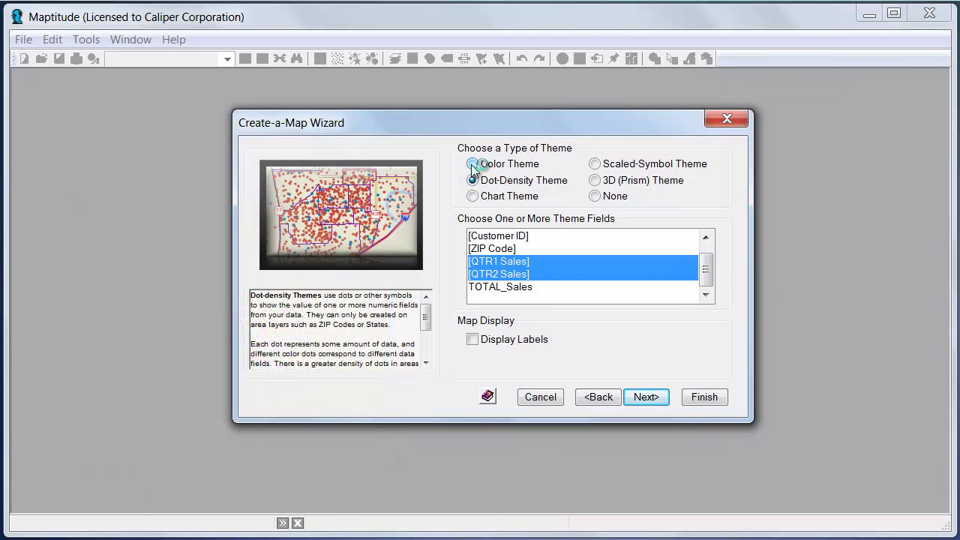
{"action": "scroll", "coordinate": [705, 295], "scroll_direction": "down", "scroll_amount": 1}
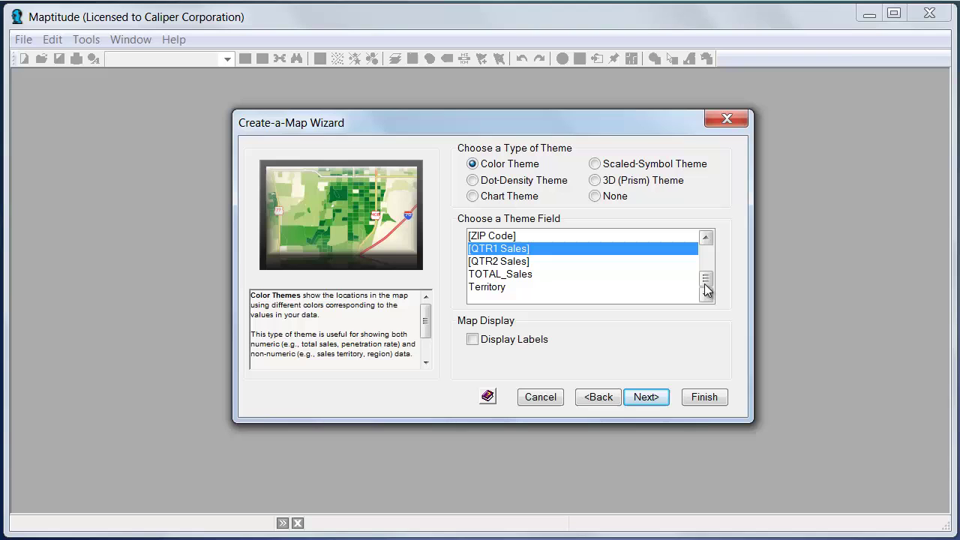
{"action": "left_click", "coordinate": [525, 274]}
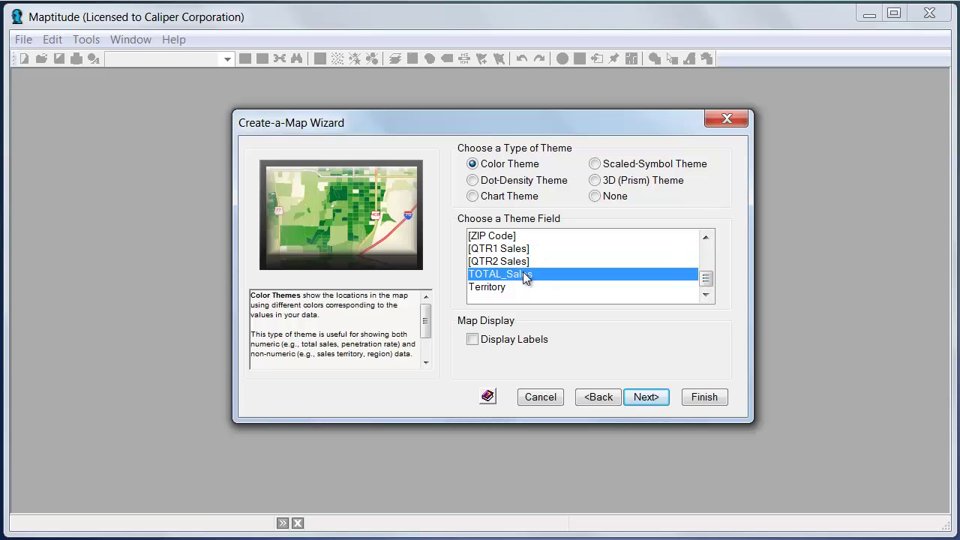
{"action": "left_click", "coordinate": [648, 398]}
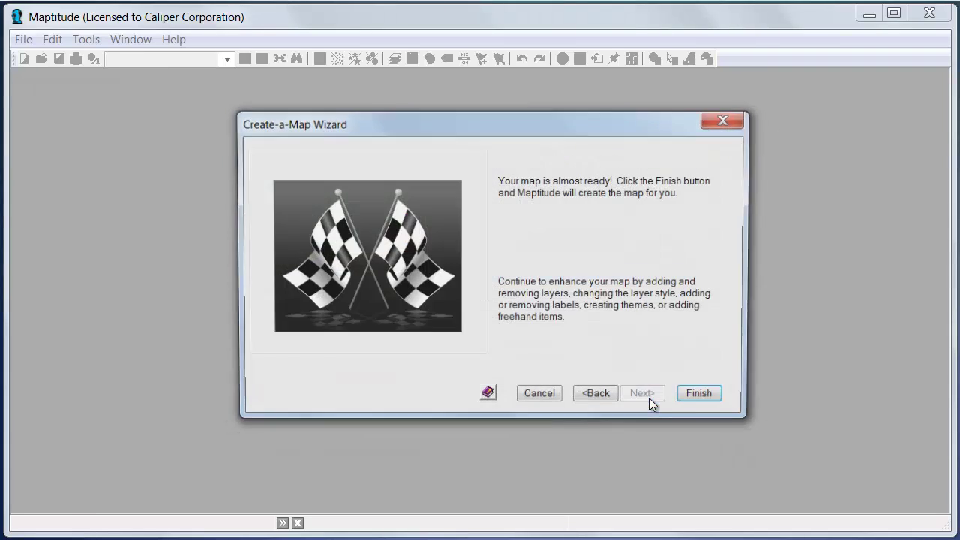
- Finish the wizard to build MapWizardZipJoin.map with ZIP Codes shaded by TOTAL_Sales
{"action": "left_click", "coordinate": [706, 398]}
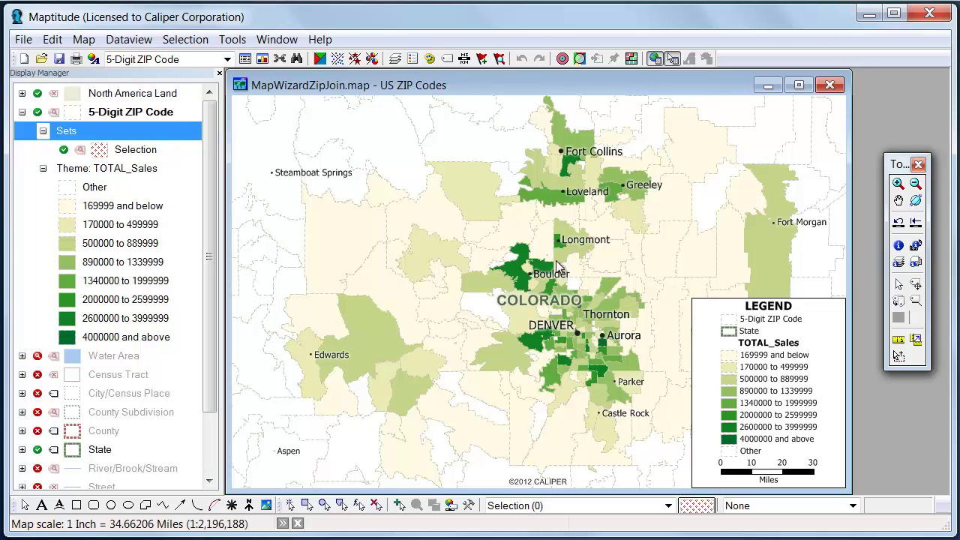
- Change the ZIP Code color theme field to [Avg TOTAL_Sales]
{"action": "left_click", "coordinate": [321, 59]}
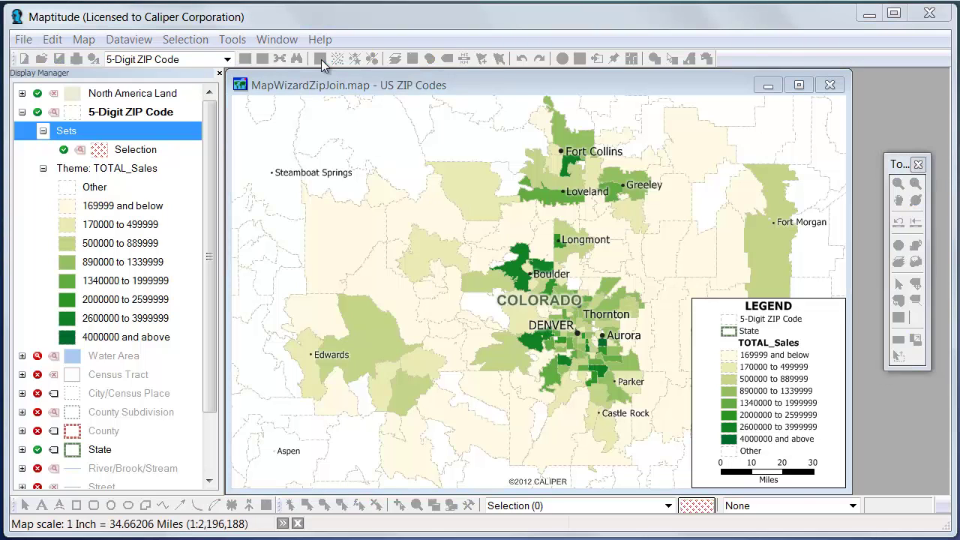
{"action": "left_click", "coordinate": [551, 170]}
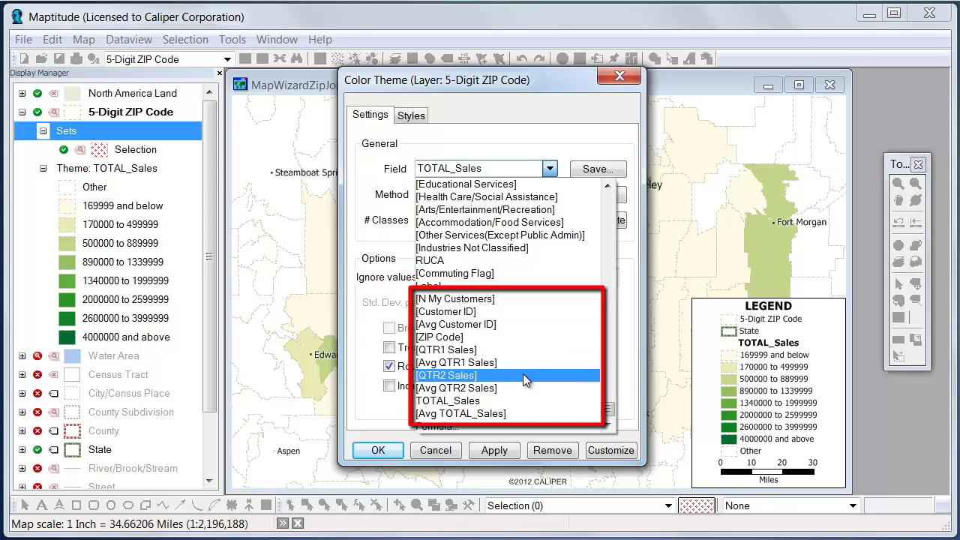
{"action": "left_click", "coordinate": [523, 413]}
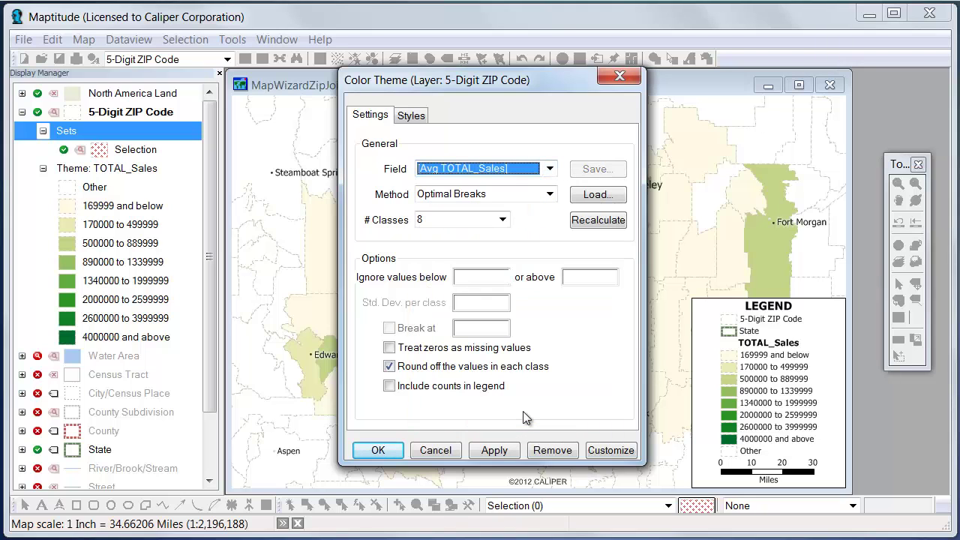
{"action": "left_click", "coordinate": [379, 449]}
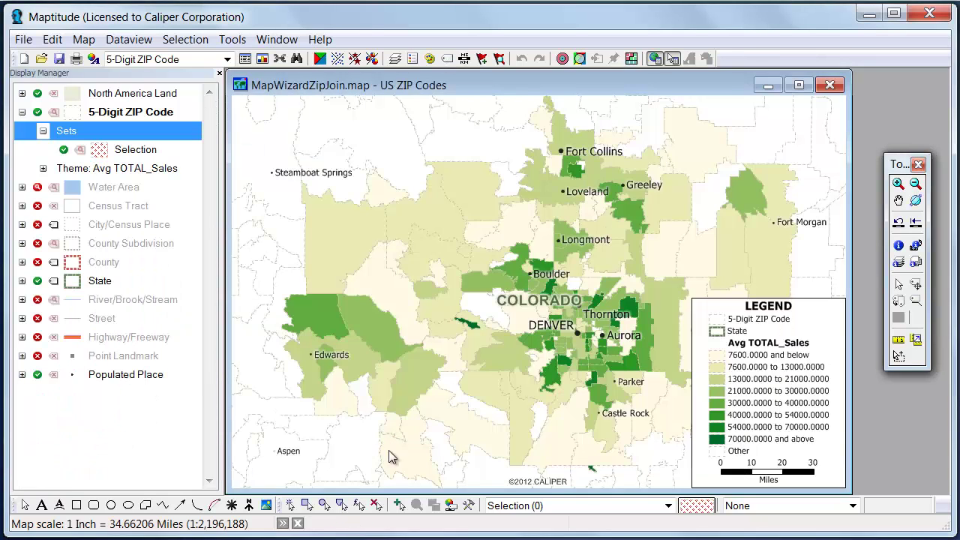
- Zoom into Denver and add flat, non-3-D bar charts of QTR1 and QTR2 Sales per ZIP Code
{"action": "left_click", "coordinate": [898, 183]}
{"action": "left_click_drag", "start_coordinate": [546, 307], "coordinate": [634, 378]}
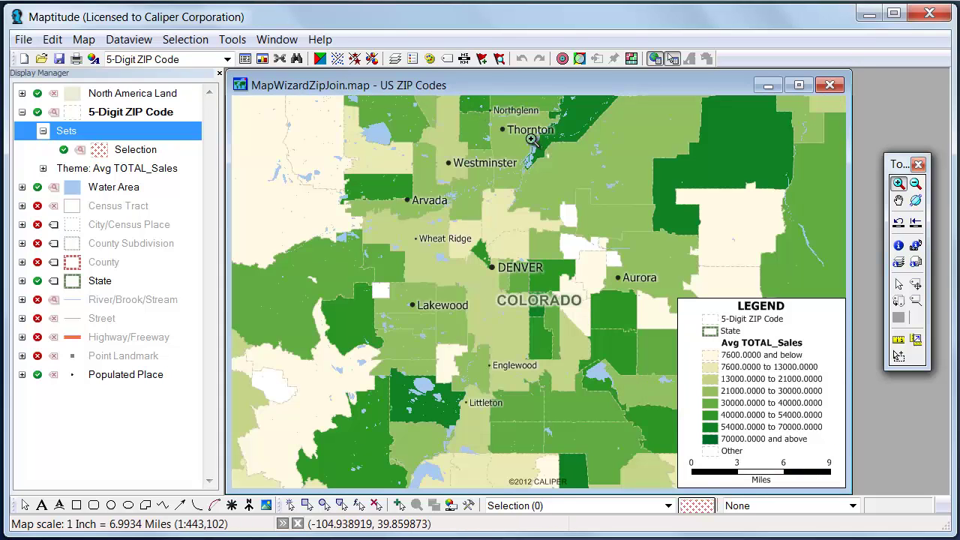
{"action": "left_click", "coordinate": [372, 59]}
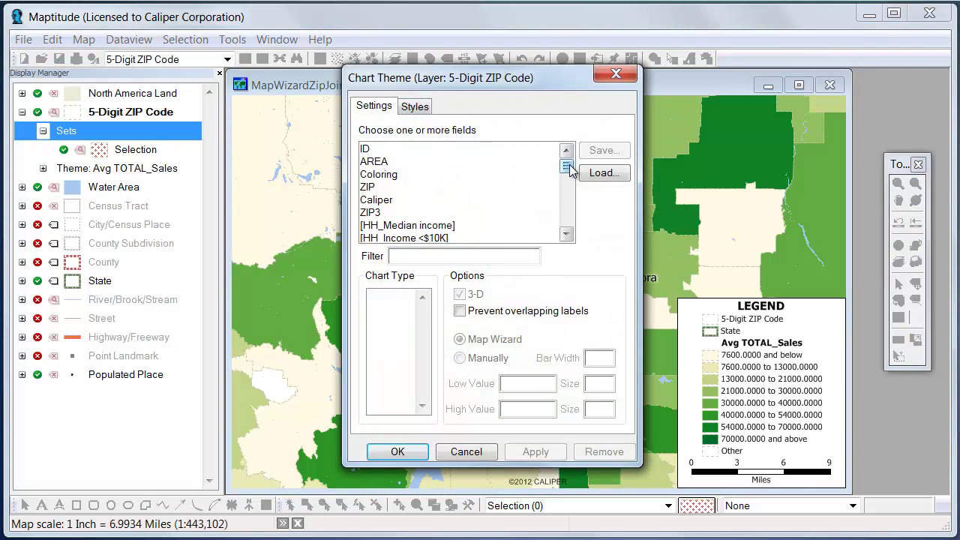
{"action": "left_click_drag", "start_coordinate": [568, 165], "coordinate": [568, 218]}
{"action": "left_click", "coordinate": [396, 162]}
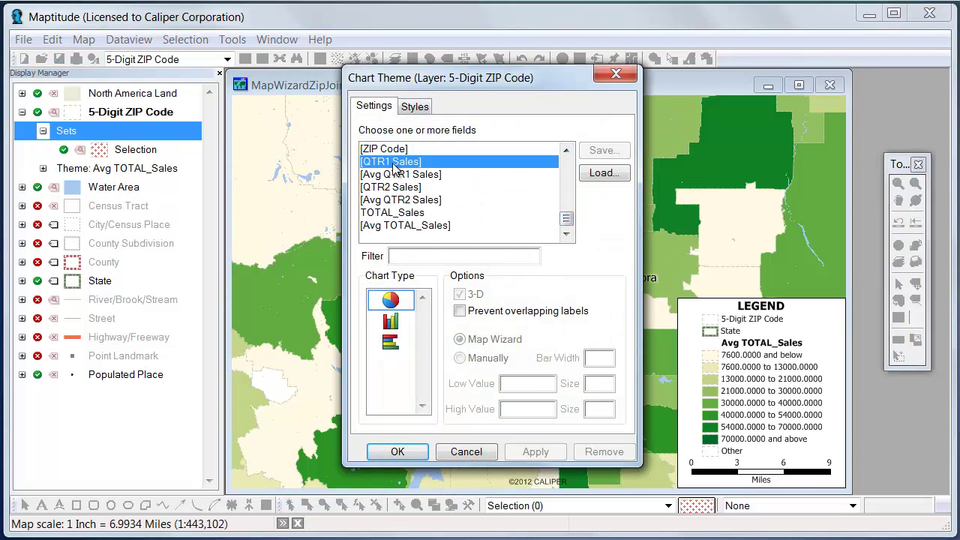
{"action": "left_click", "coordinate": [399, 188]}
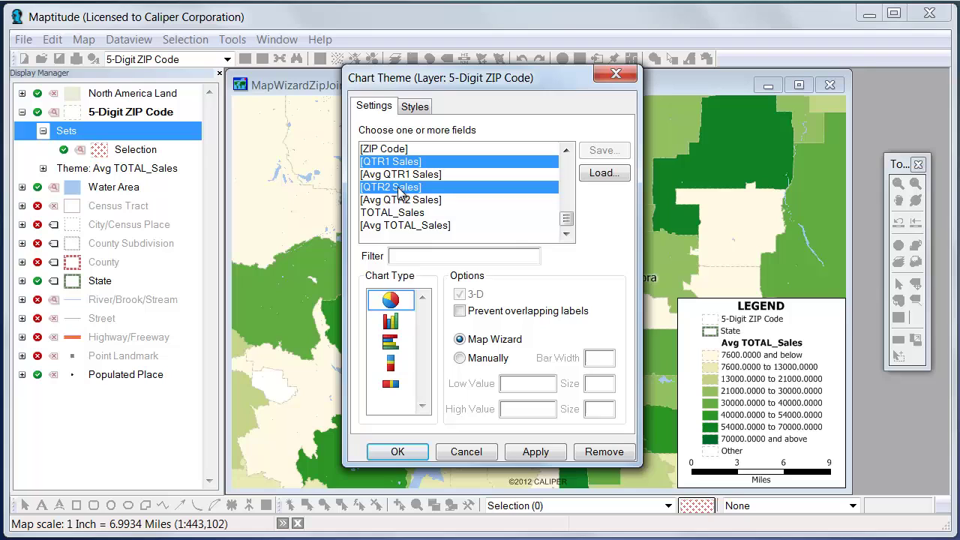
{"action": "left_click", "coordinate": [392, 321]}
{"action": "left_click", "coordinate": [459, 295]}
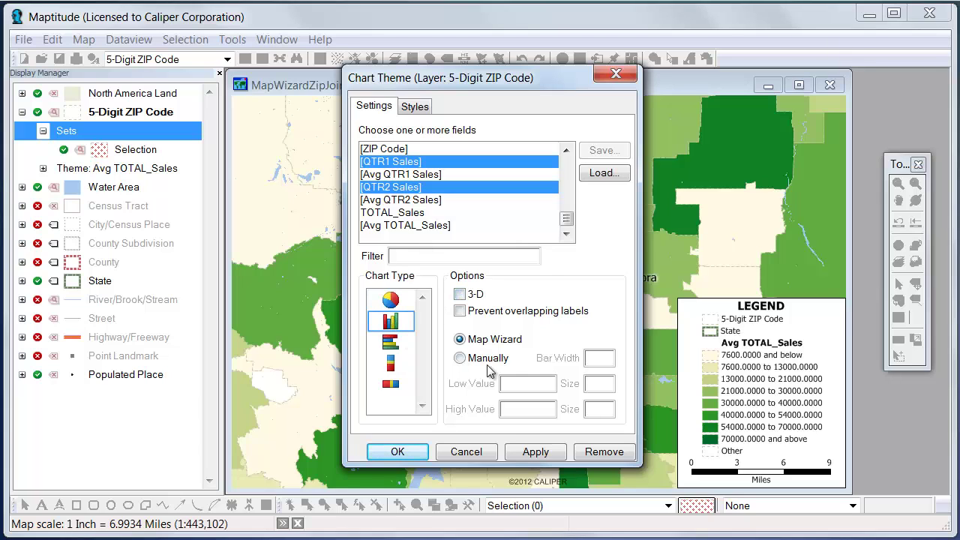
{"action": "left_click", "coordinate": [400, 450]}
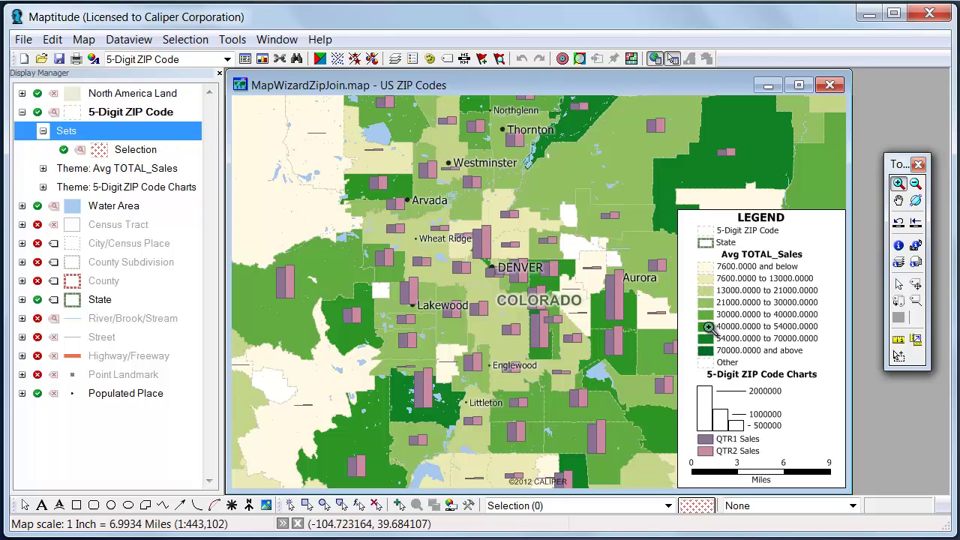
- Close the ZIP Code map without saving and start another new map in the wizard
{"action": "left_click", "coordinate": [830, 85]}
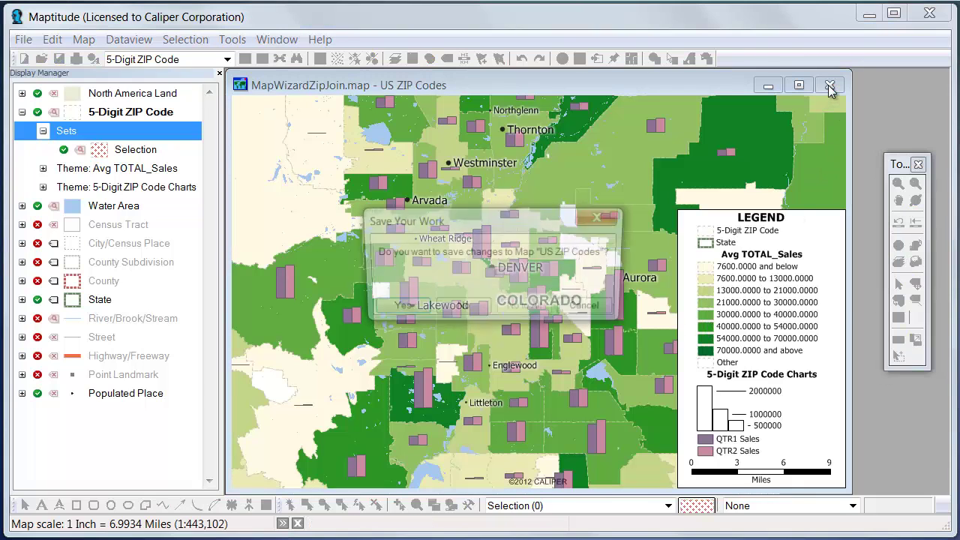
{"action": "left_click", "coordinate": [479, 309]}
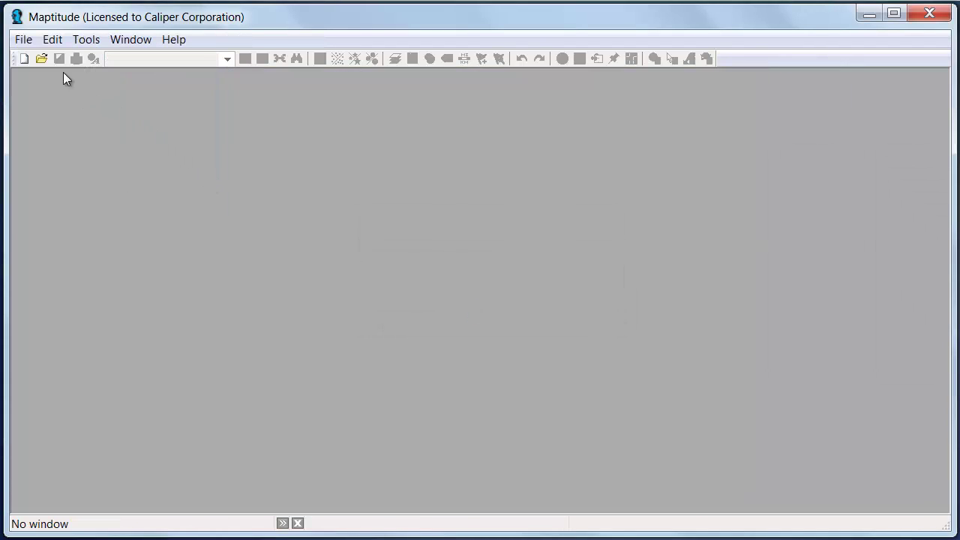
{"action": "left_click", "coordinate": [27, 42]}
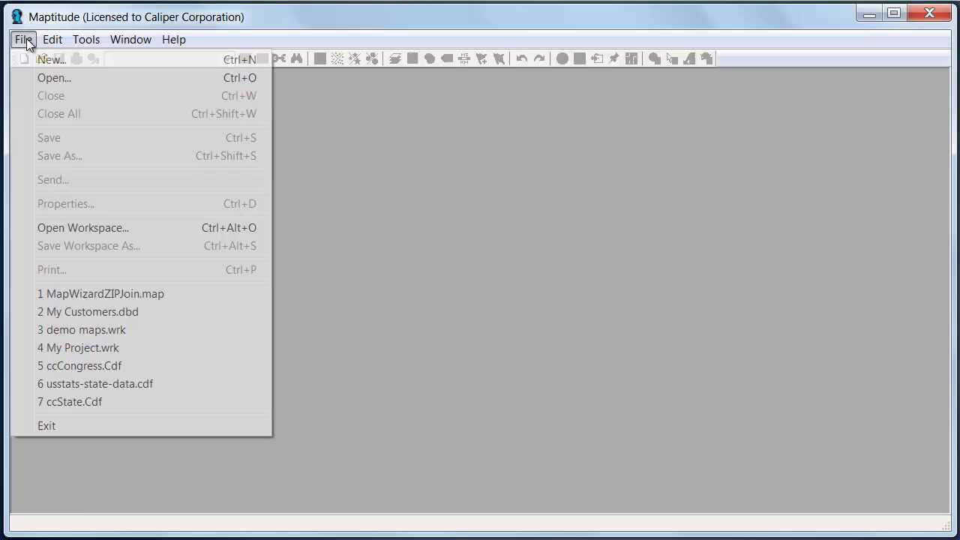
{"action": "left_click", "coordinate": [51, 63]}
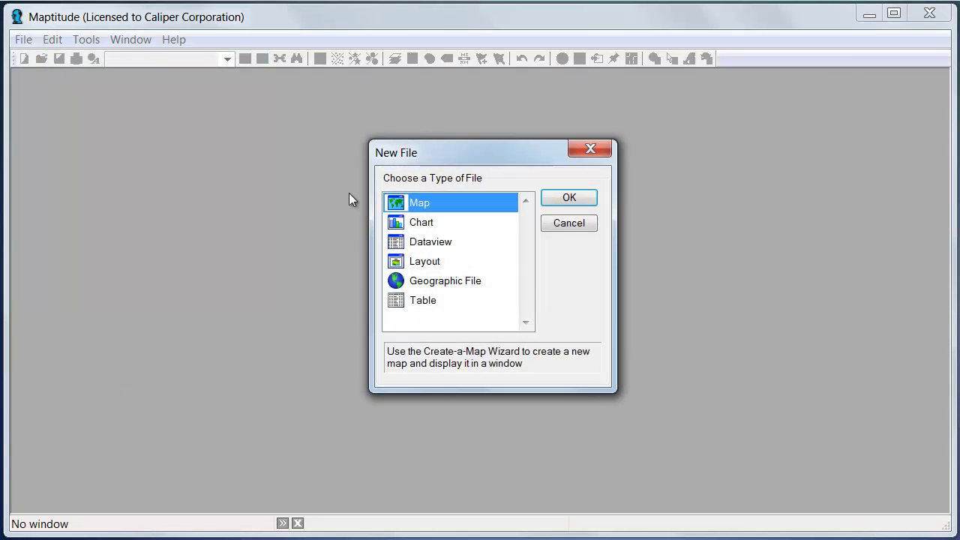
{"action": "left_click", "coordinate": [558, 195]}
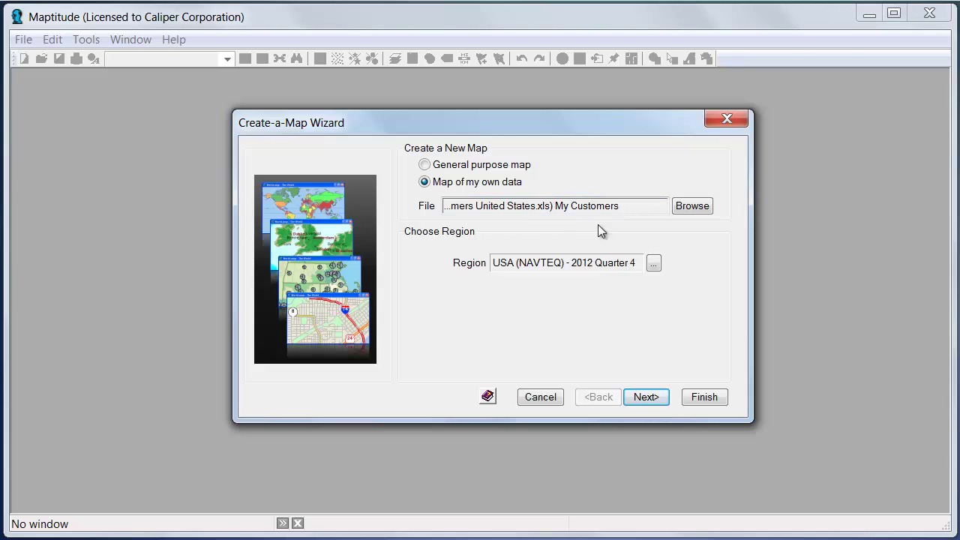
- Locate the records by Street Address, keep Customer ID as identifier, and save as My Customers
{"action": "left_click", "coordinate": [657, 399]}
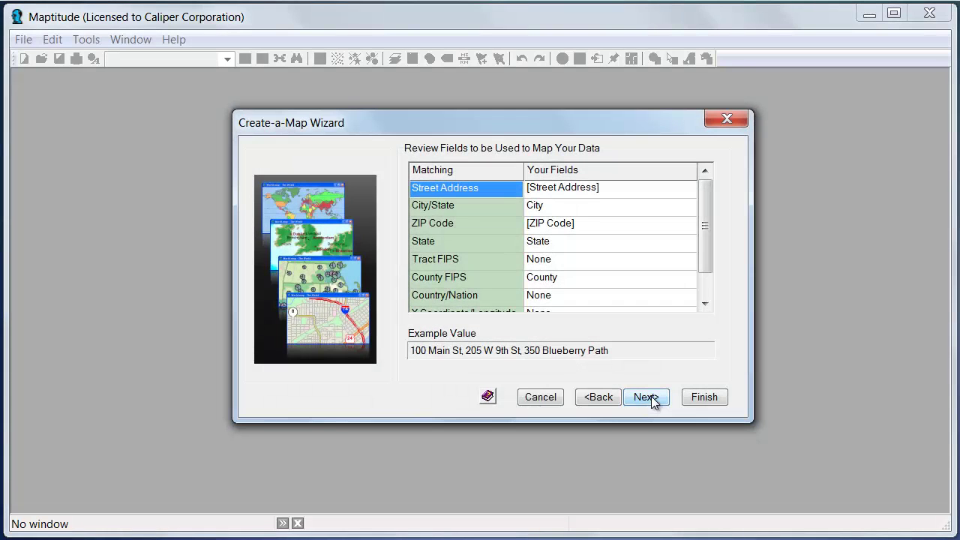
{"action": "left_click", "coordinate": [649, 397]}
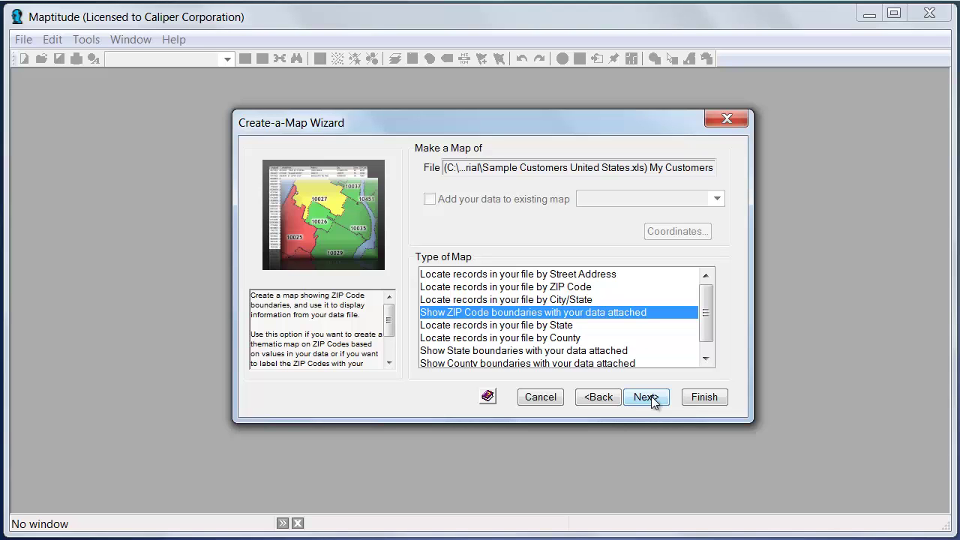
{"action": "left_click", "coordinate": [576, 338]}
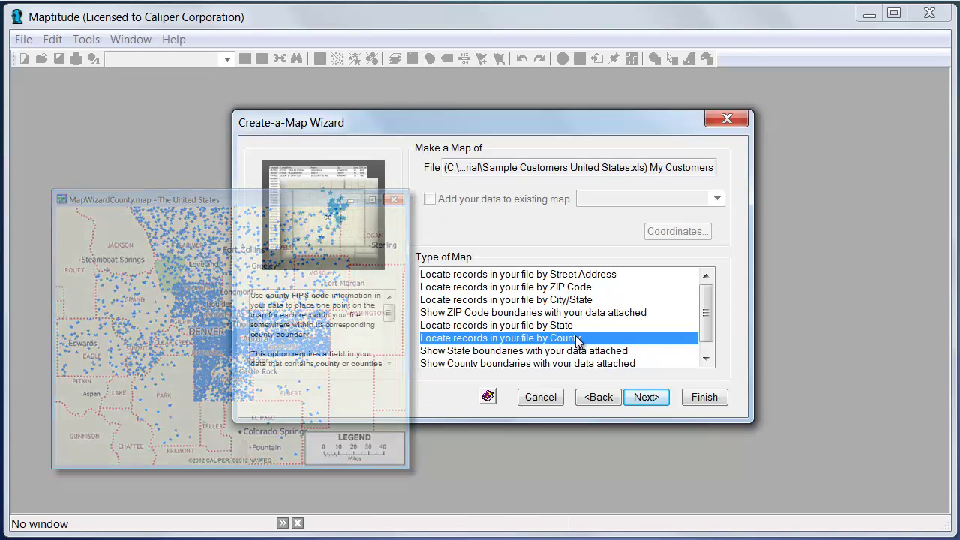
{"action": "left_click", "coordinate": [577, 300]}
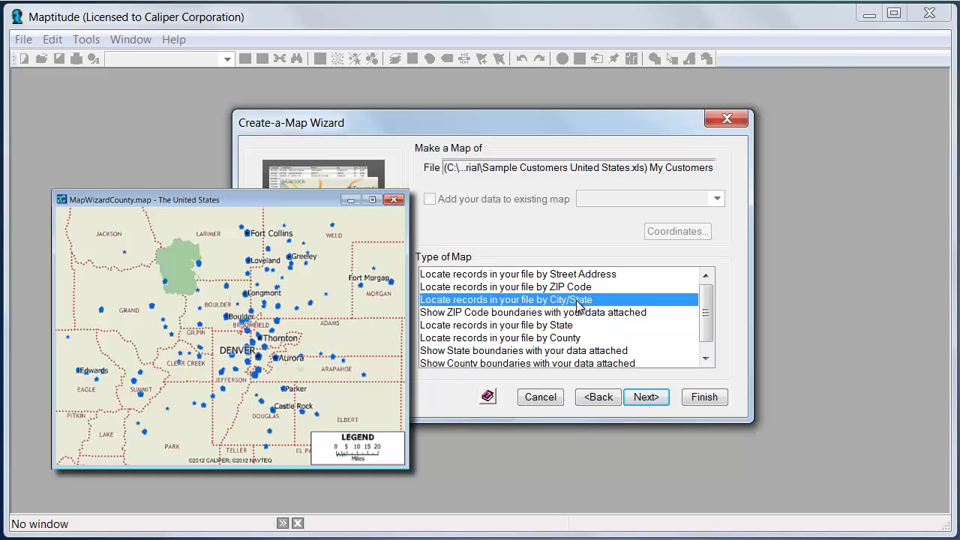
{"action": "left_click", "coordinate": [578, 288]}
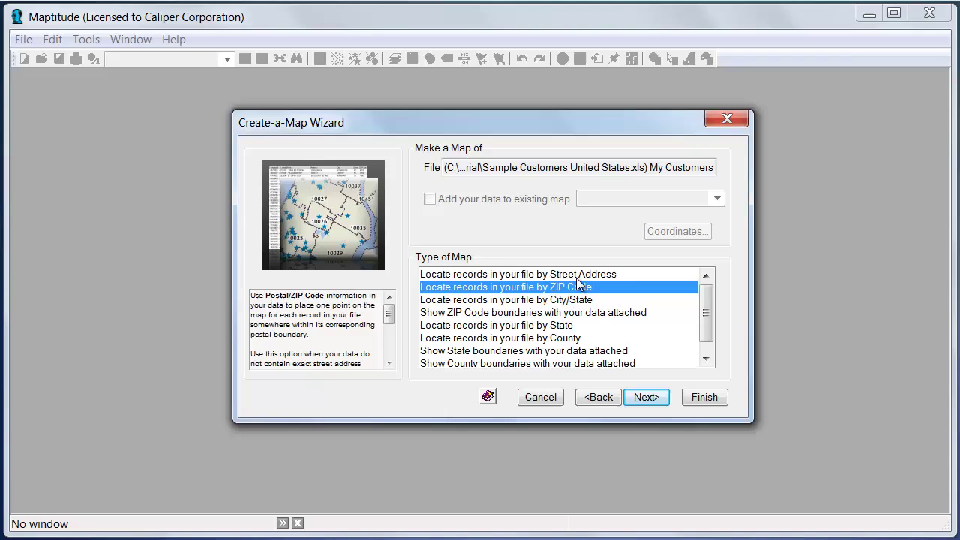
{"action": "left_click", "coordinate": [579, 275]}
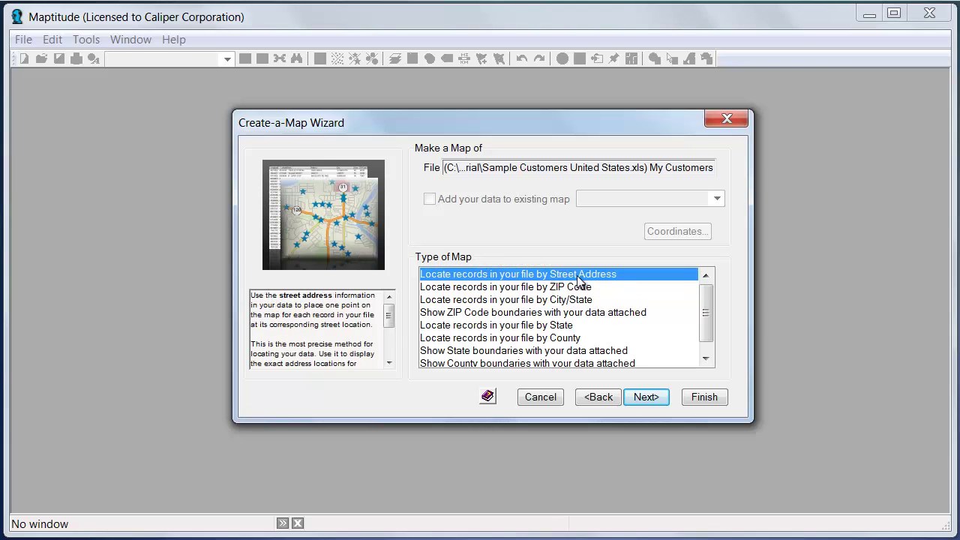
{"action": "left_click", "coordinate": [647, 397]}
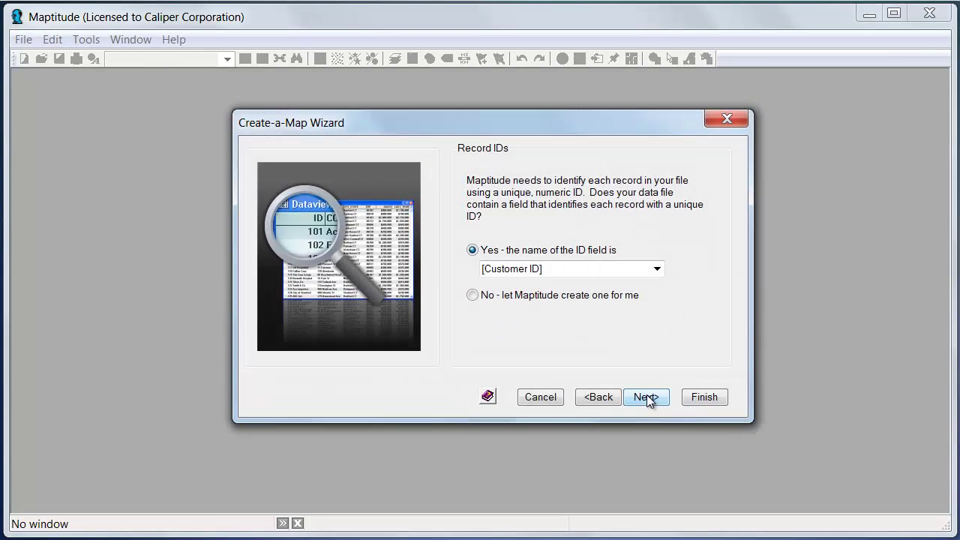
{"action": "left_click", "coordinate": [646, 396]}
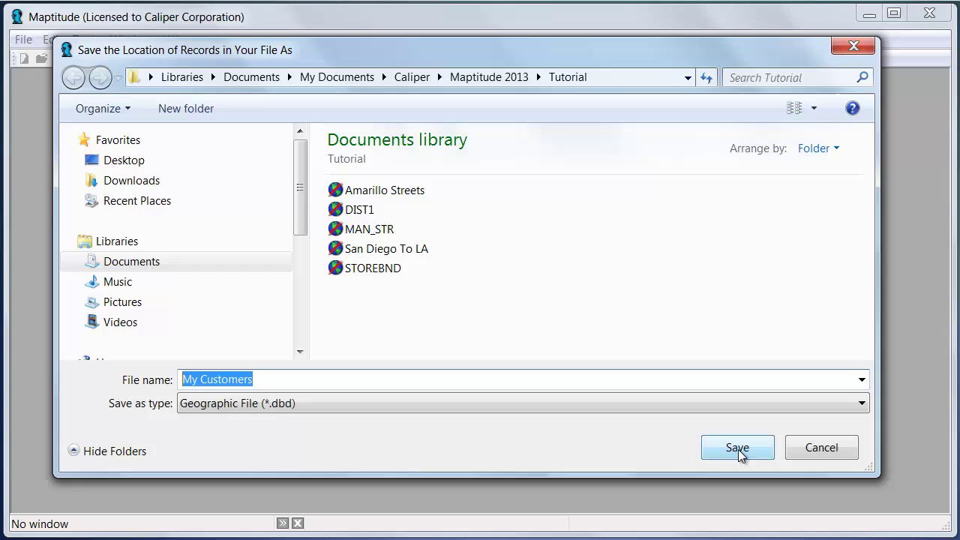
{"action": "left_click", "coordinate": [738, 450]}
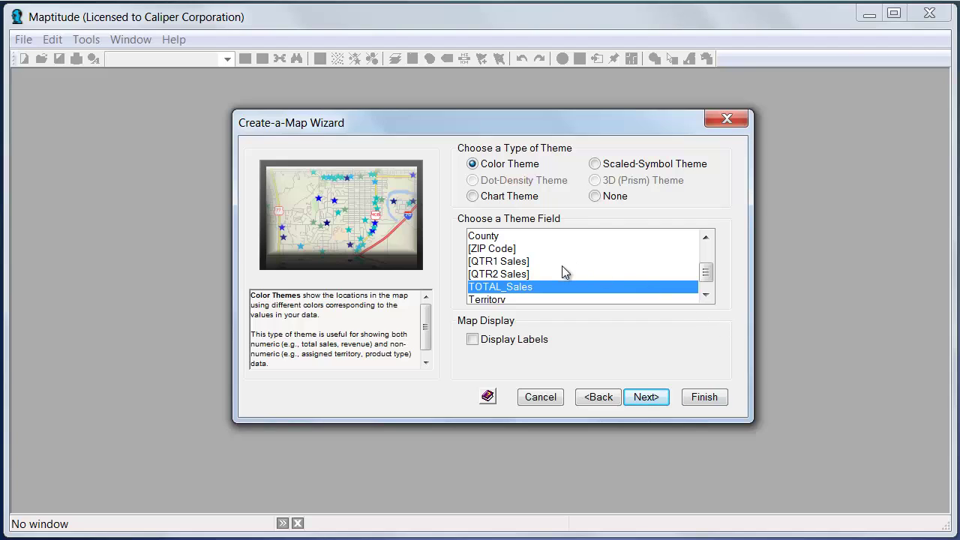
- Map customers without a theme and choose a weighted center analysis weighted by TOTAL_Sales
{"action": "left_click", "coordinate": [596, 197]}
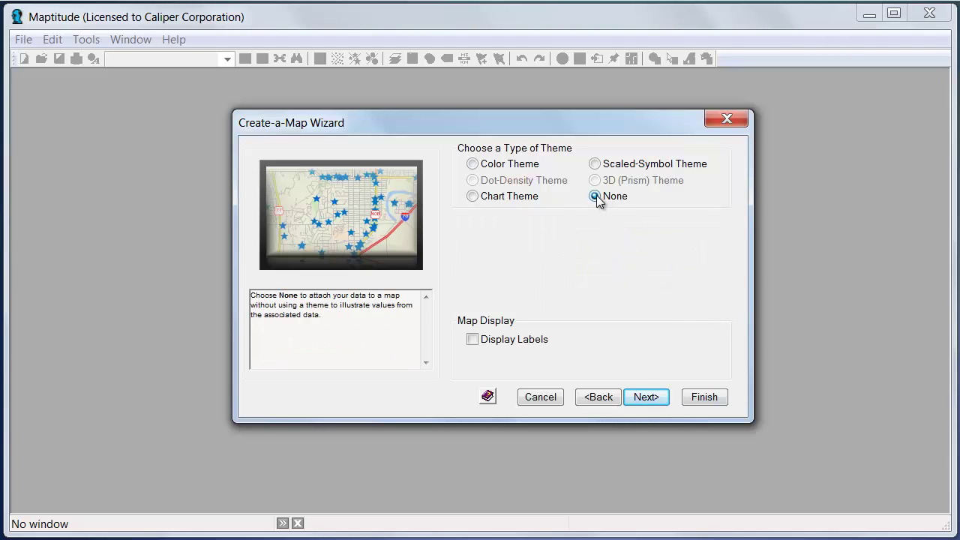
{"action": "left_click", "coordinate": [655, 396]}
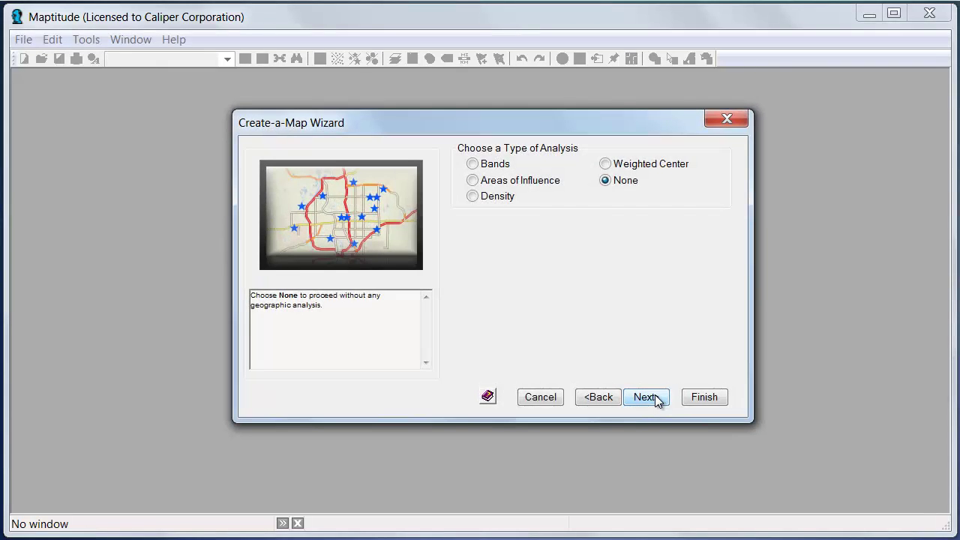
{"action": "left_click", "coordinate": [472, 167]}
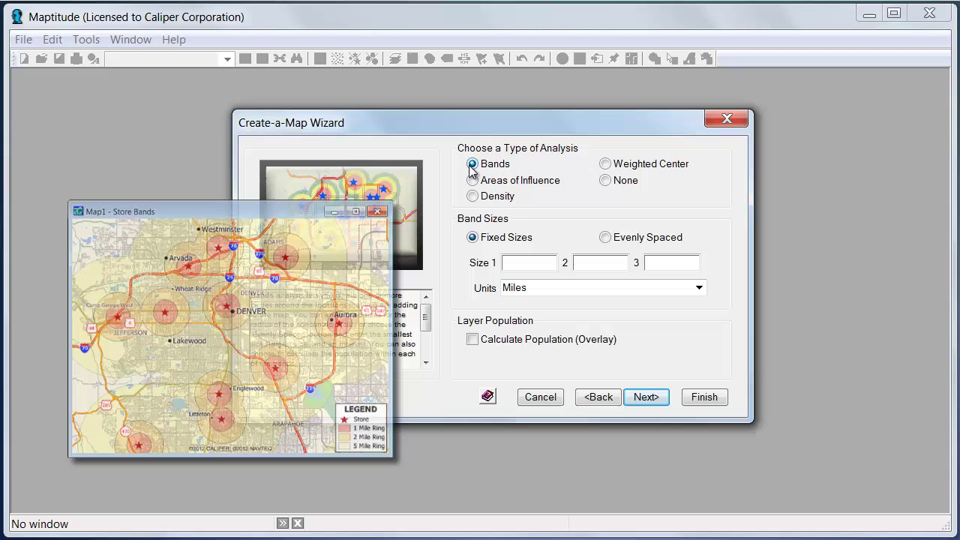
{"action": "left_click", "coordinate": [473, 181]}
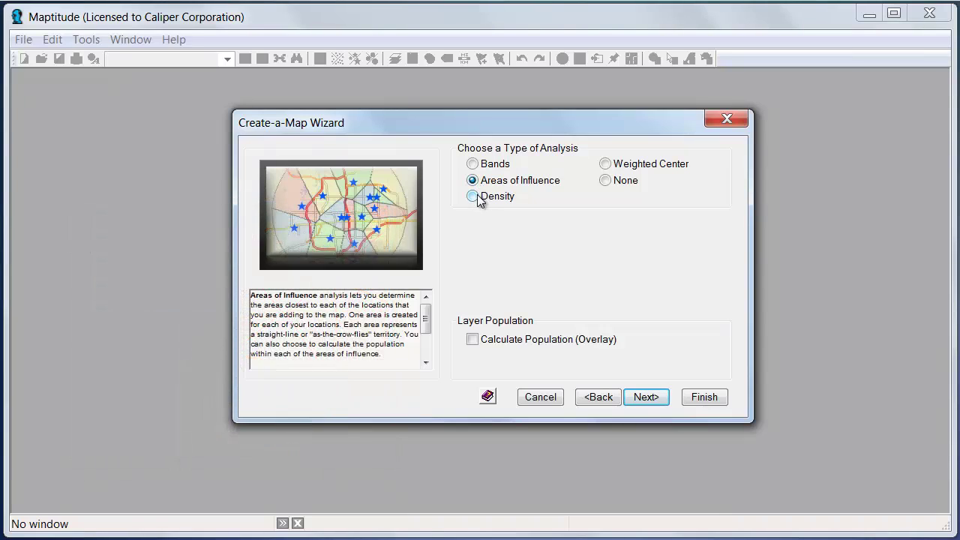
{"action": "left_click", "coordinate": [473, 196]}
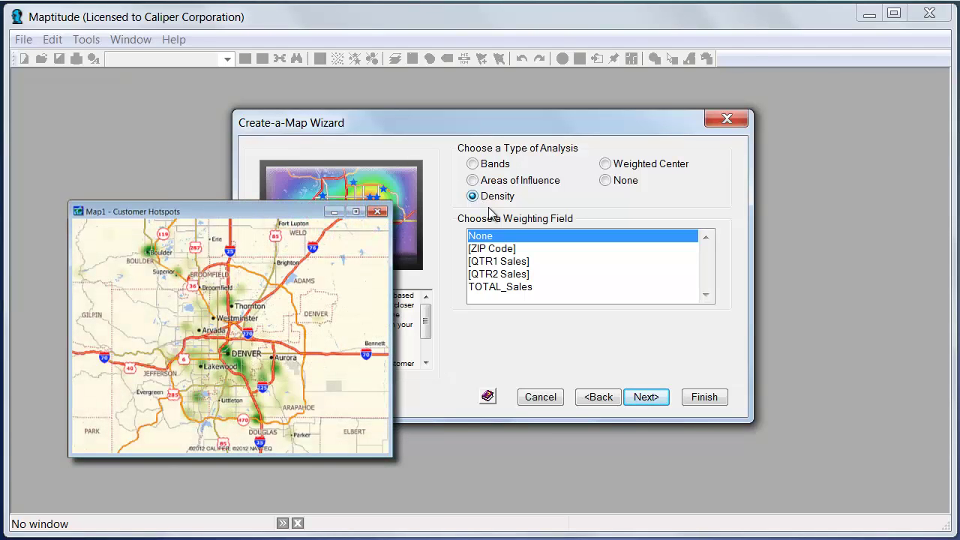
{"action": "left_click", "coordinate": [510, 289]}
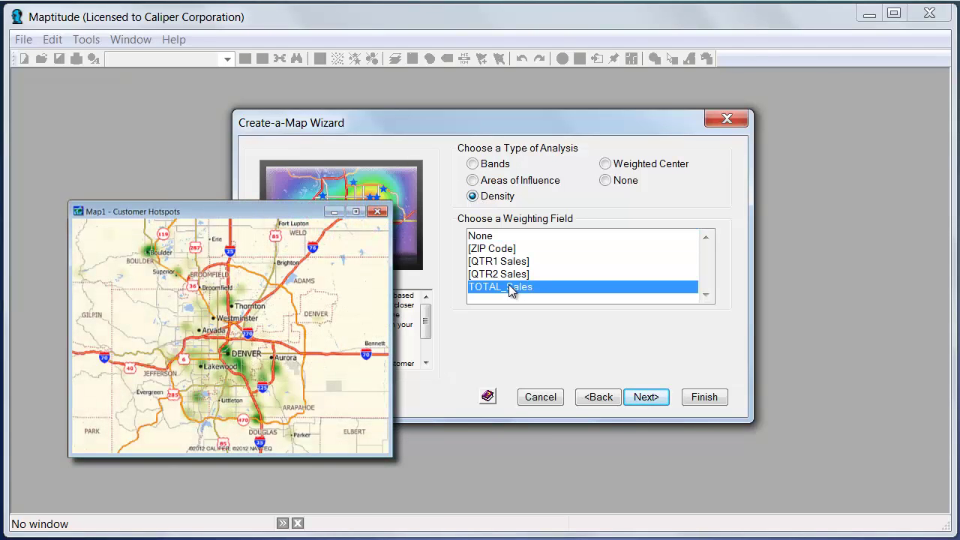
{"action": "left_click", "coordinate": [620, 168]}
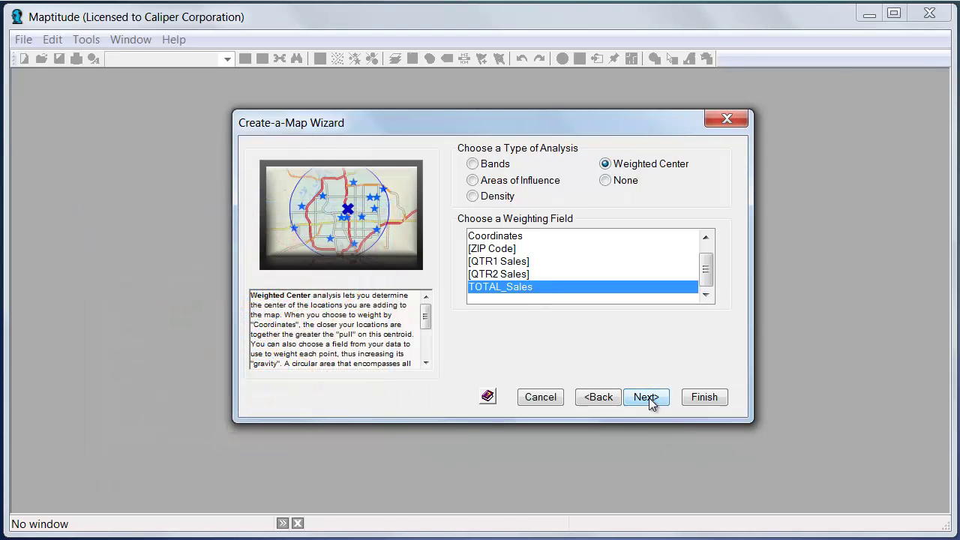
- Save the weighted center and map files, then finish to start address matching
{"action": "left_click", "coordinate": [646, 397]}
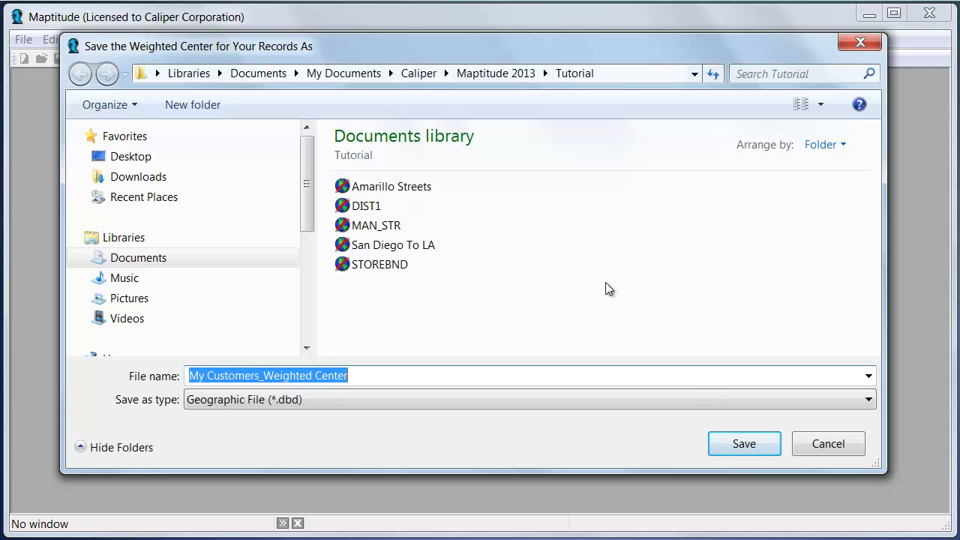
{"action": "left_click", "coordinate": [732, 443]}
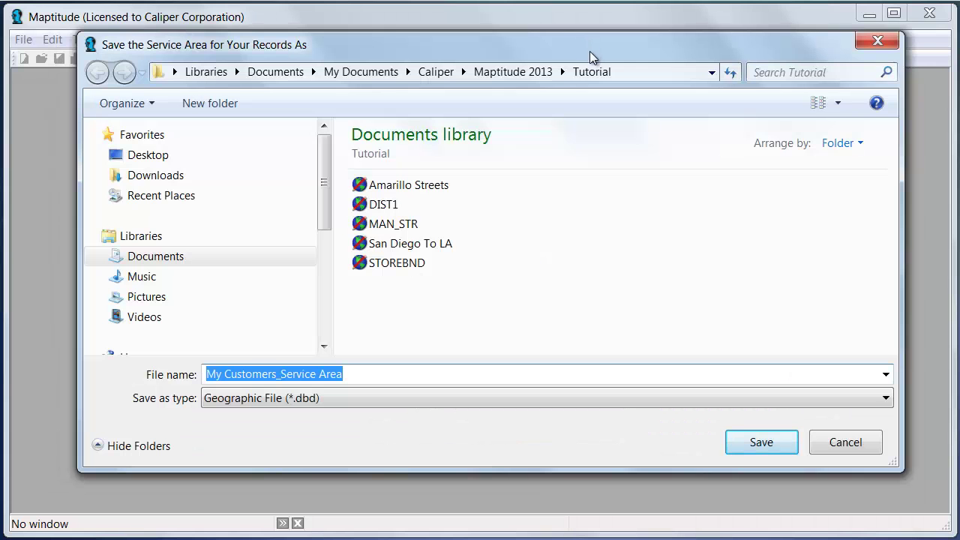
{"action": "left_click", "coordinate": [757, 446]}
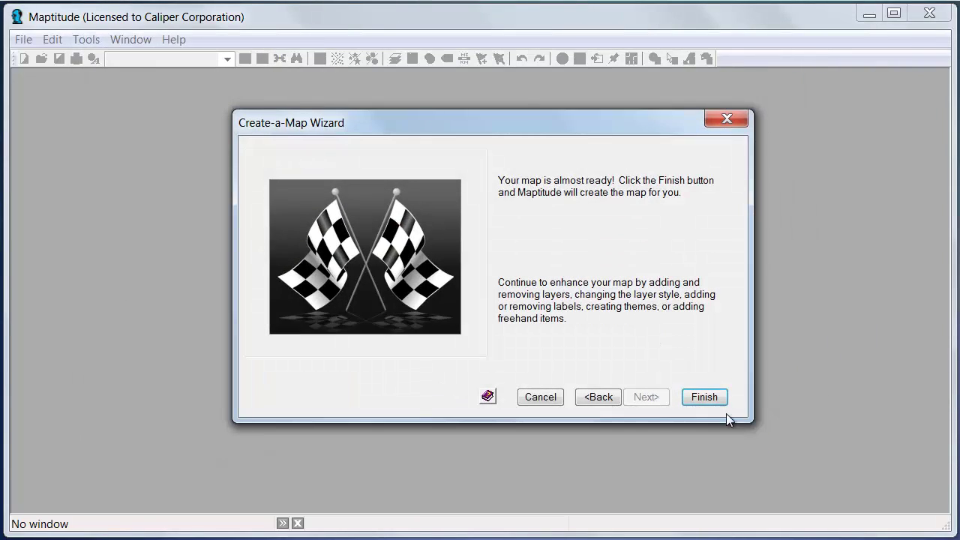
{"action": "left_click", "coordinate": [707, 397]}
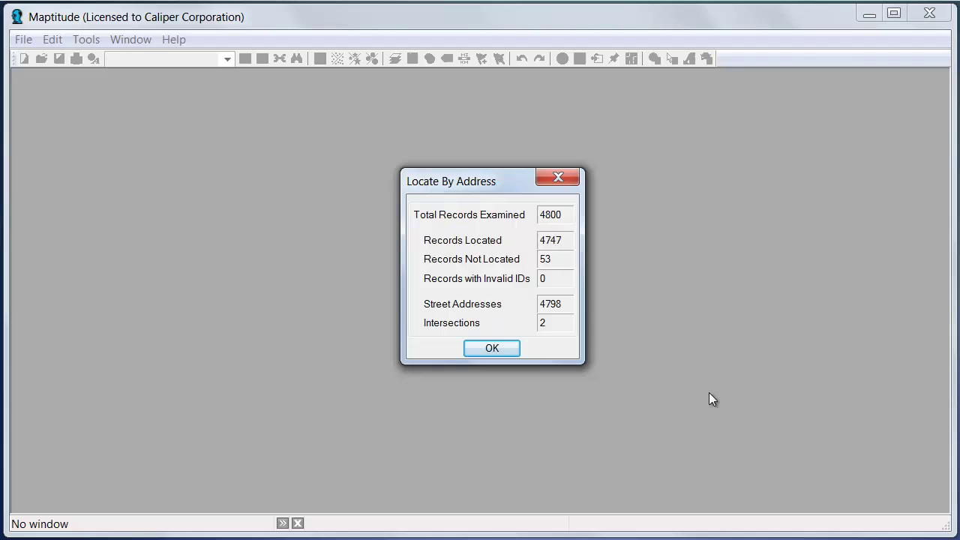
- Accept the 4747-of-4800 located results to open MapWizardUSMap.map around Denver
{"action": "left_click", "coordinate": [498, 348]}
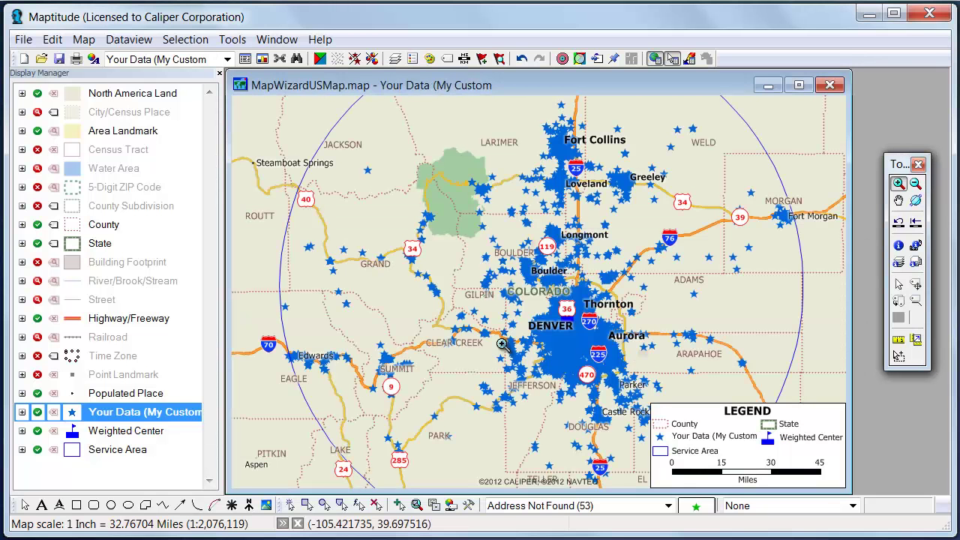
- Locate the 53 Address Not Found customers at their ZIP Code points
{"action": "left_click", "coordinate": [239, 42]}
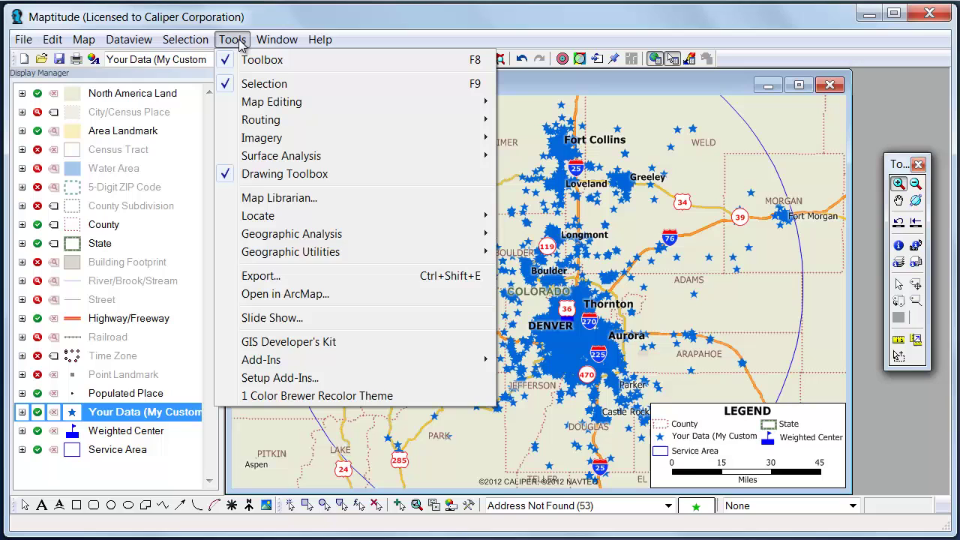
{"action": "mouse_move", "coordinate": [318, 216]}
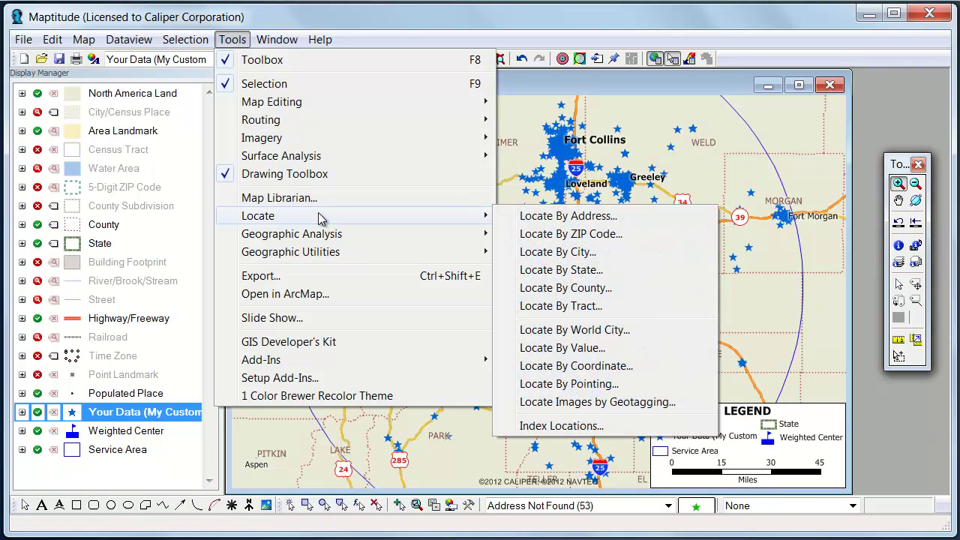
{"action": "left_click", "coordinate": [579, 234]}
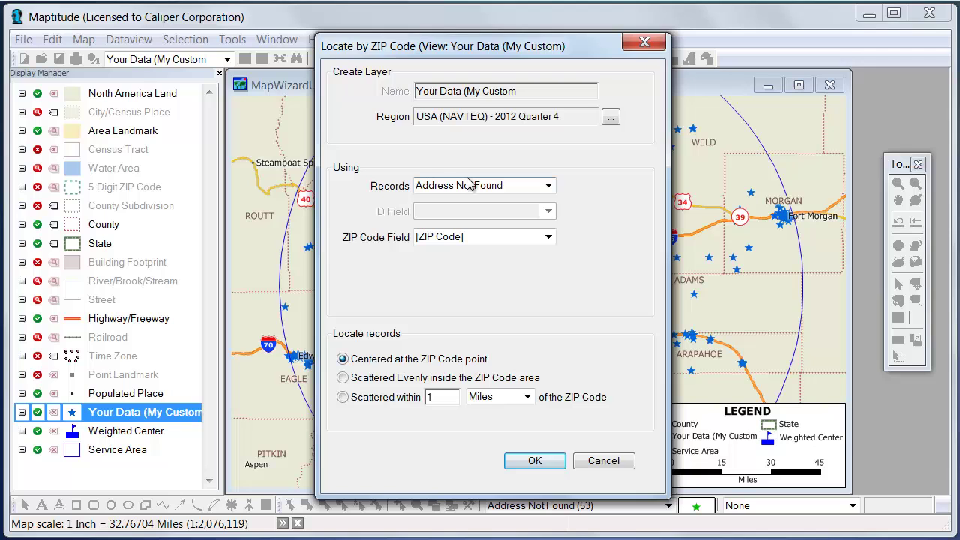
{"action": "left_click", "coordinate": [550, 461]}
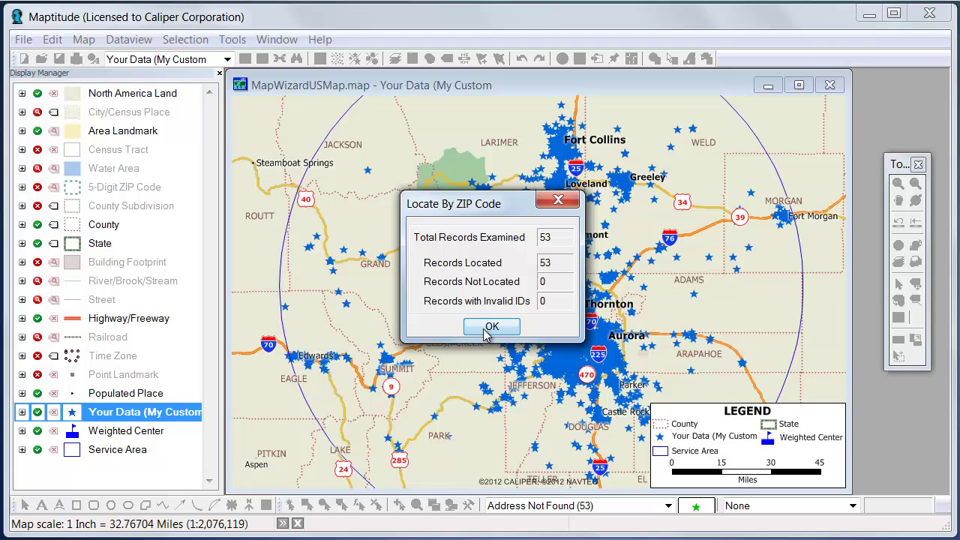
{"action": "left_click", "coordinate": [489, 328]}
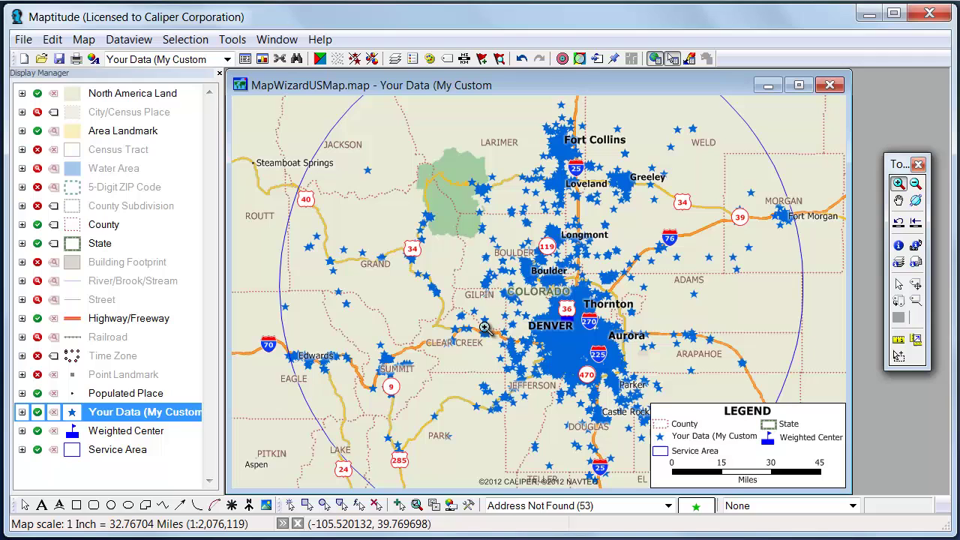
- Zoom into the Westminster–Arvada area and display a nearby customer's record with the Info tool
{"action": "left_click_drag", "start_coordinate": [544, 297], "coordinate": [608, 347]}
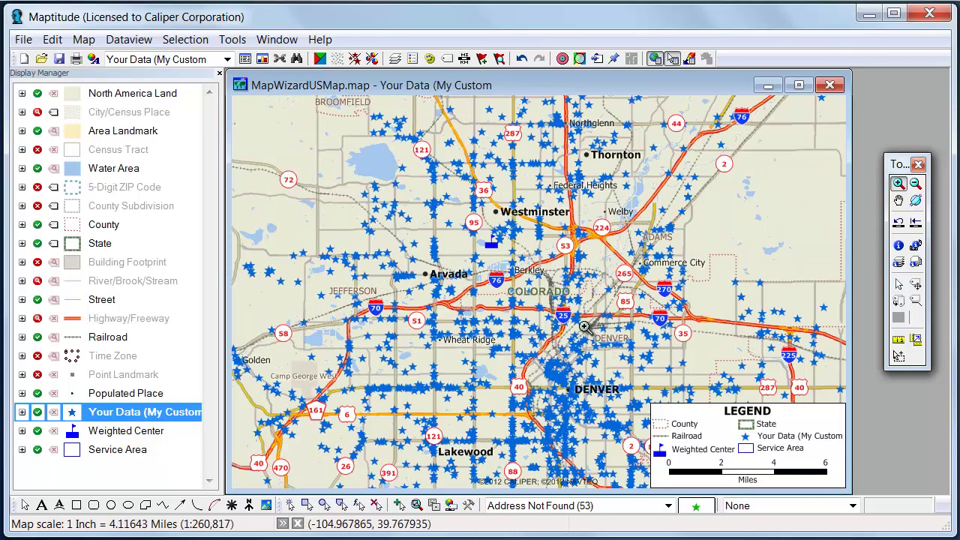
{"action": "left_click_drag", "start_coordinate": [452, 209], "coordinate": [549, 290]}
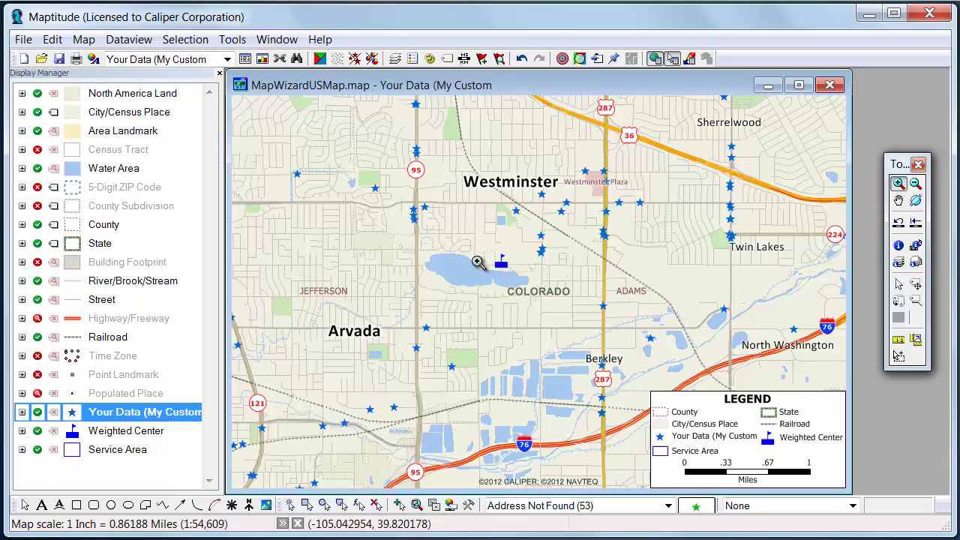
{"action": "left_click", "coordinate": [898, 245]}
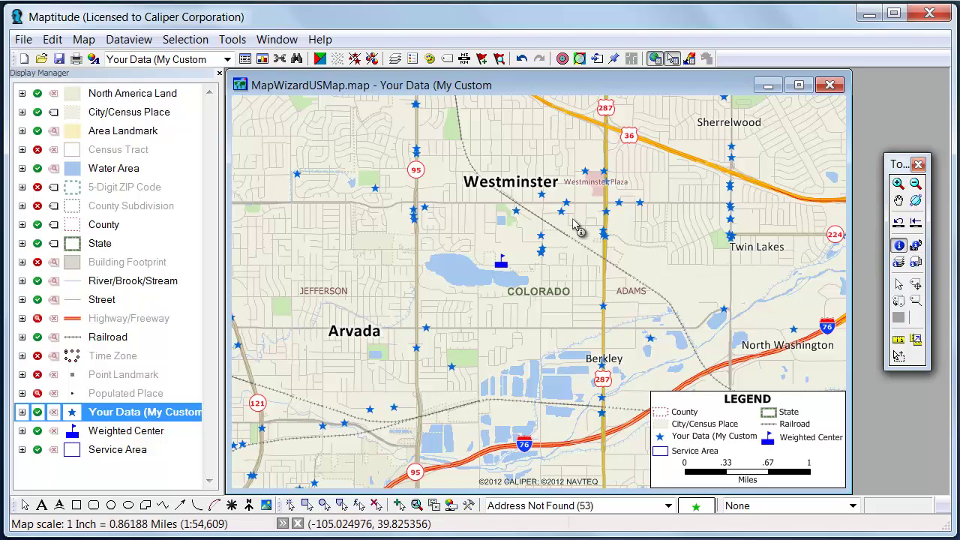
{"action": "left_click", "coordinate": [517, 213]}
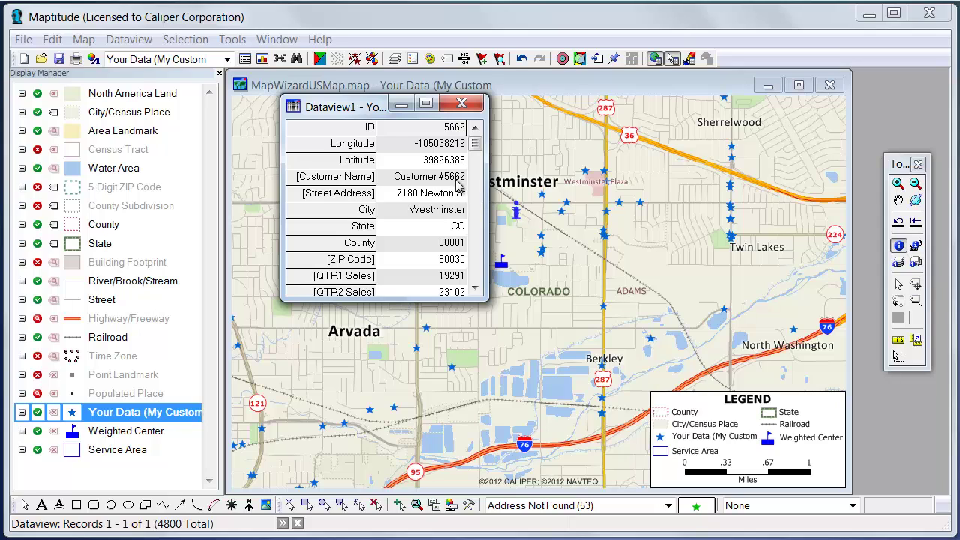
- Enlarge the Dataview1 record window, inspect two more nearby customers, then close it
{"action": "left_click_drag", "start_coordinate": [473, 294], "coordinate": [490, 392]}
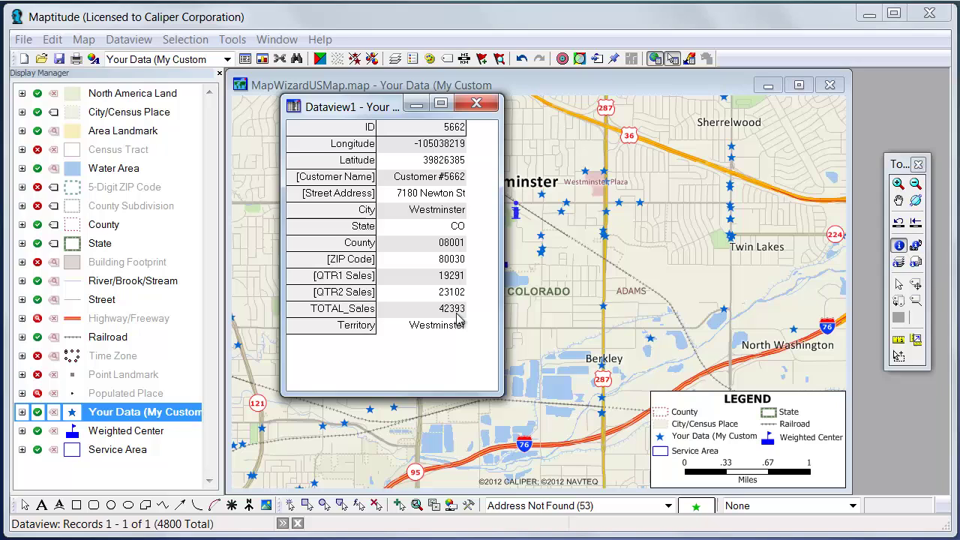
{"action": "left_click", "coordinate": [735, 215]}
{"action": "left_click", "coordinate": [734, 211]}
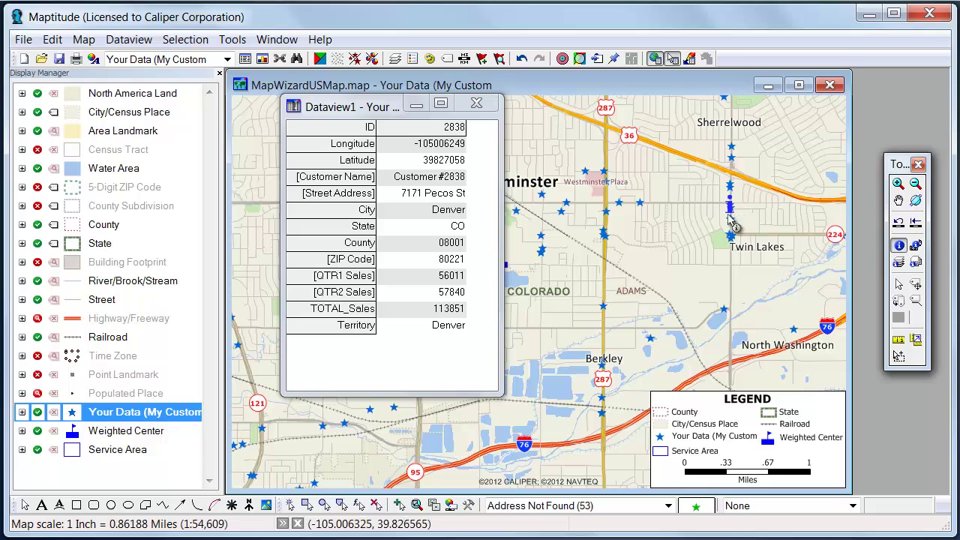
{"action": "left_click", "coordinate": [725, 310]}
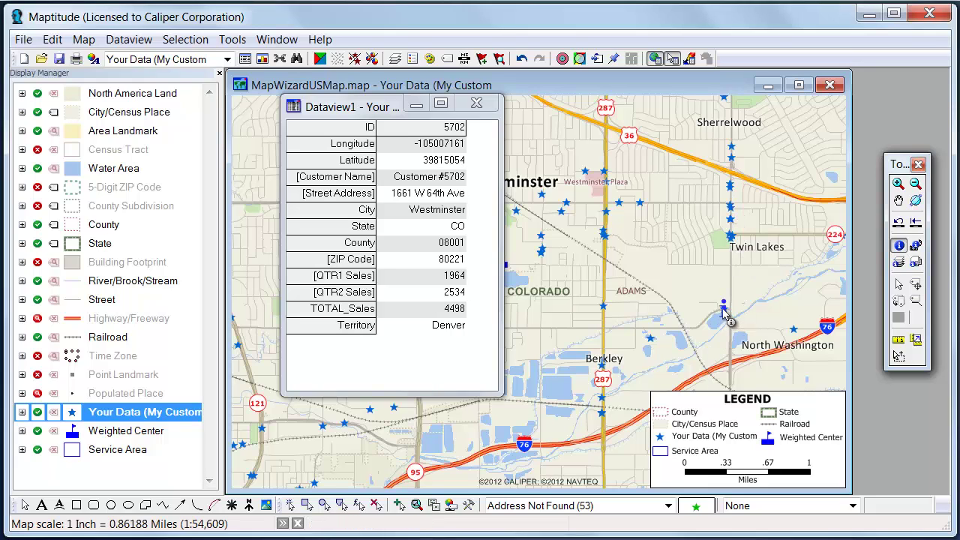
{"action": "left_click", "coordinate": [480, 107]}
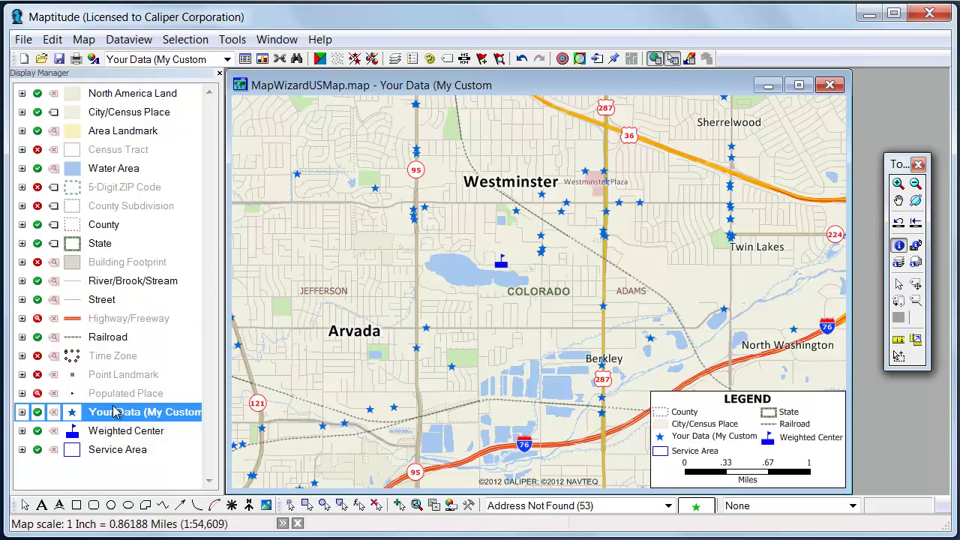
- Restyle the Weighted Center layer as a gold filled square at size 16
{"action": "double_click", "coordinate": [73, 438]}
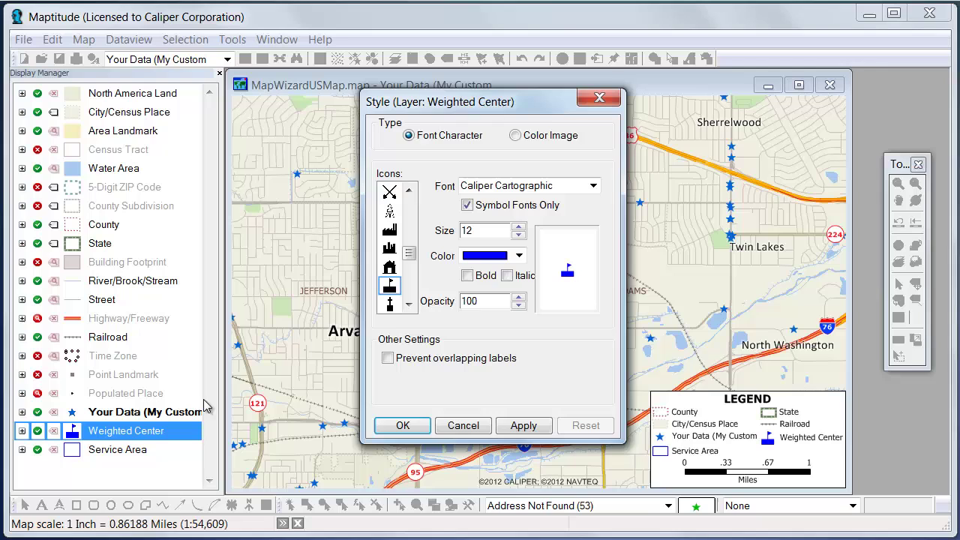
{"action": "left_click_drag", "start_coordinate": [409, 253], "coordinate": [396, 212]}
{"action": "left_click", "coordinate": [396, 212]}
{"action": "left_click", "coordinate": [518, 256]}
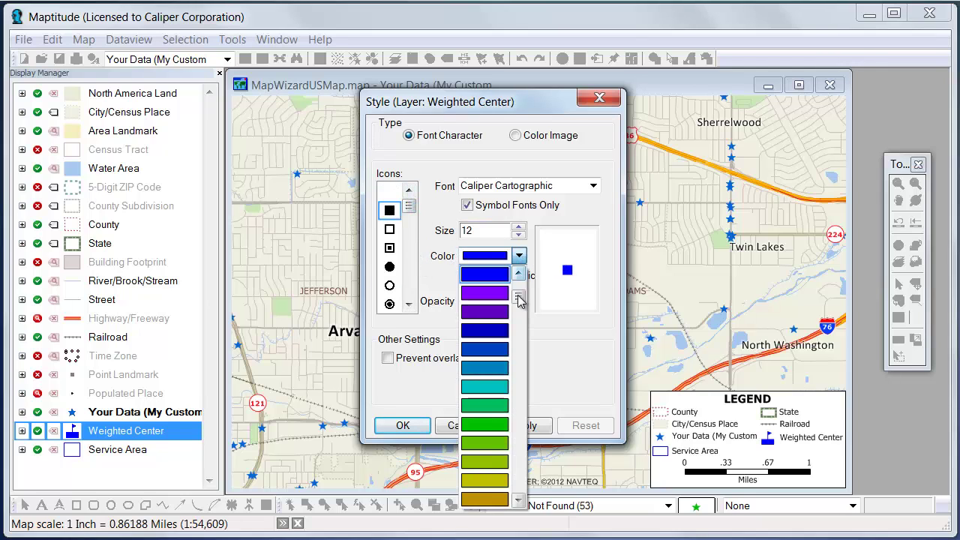
{"action": "left_click", "coordinate": [488, 499]}
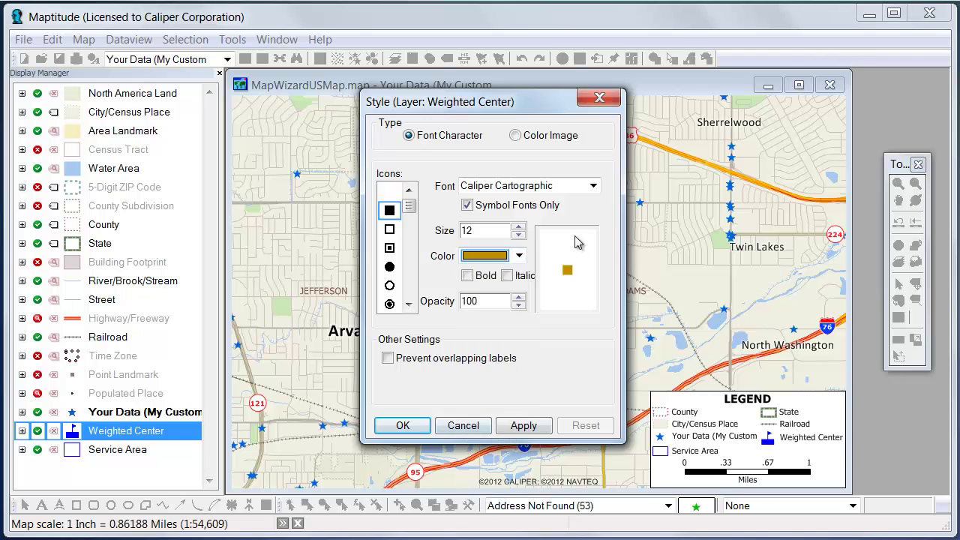
{"action": "left_click", "coordinate": [519, 226]}
{"action": "left_click", "coordinate": [519, 226]}
{"action": "left_click", "coordinate": [519, 226]}
{"action": "left_click", "coordinate": [519, 226]}
{"action": "left_click", "coordinate": [403, 425]}
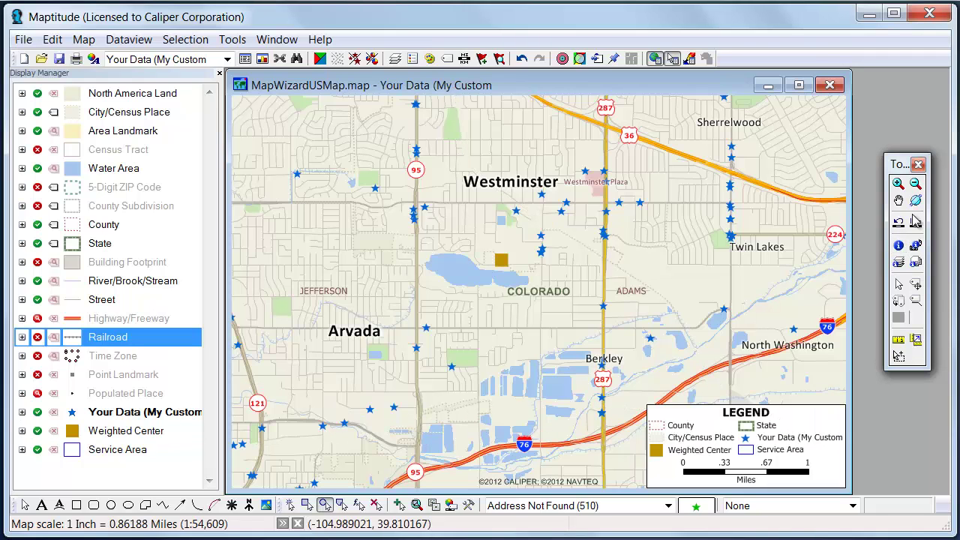
- Zoom out twice, then zoom back in on Westminster and Arvada around the weighted center
{"action": "left_click", "coordinate": [915, 183]}
{"action": "left_click", "coordinate": [517, 266]}
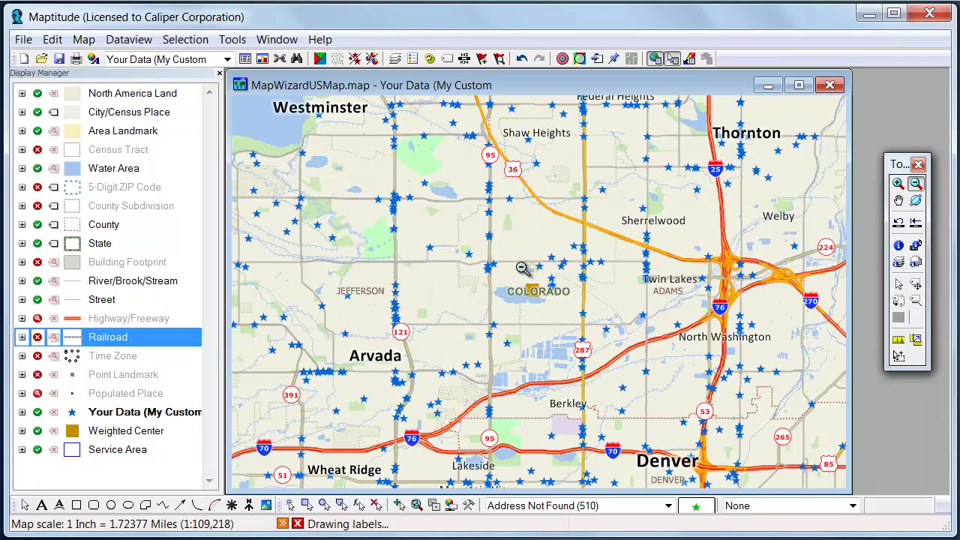
{"action": "left_click", "coordinate": [518, 266]}
{"action": "left_click", "coordinate": [898, 183]}
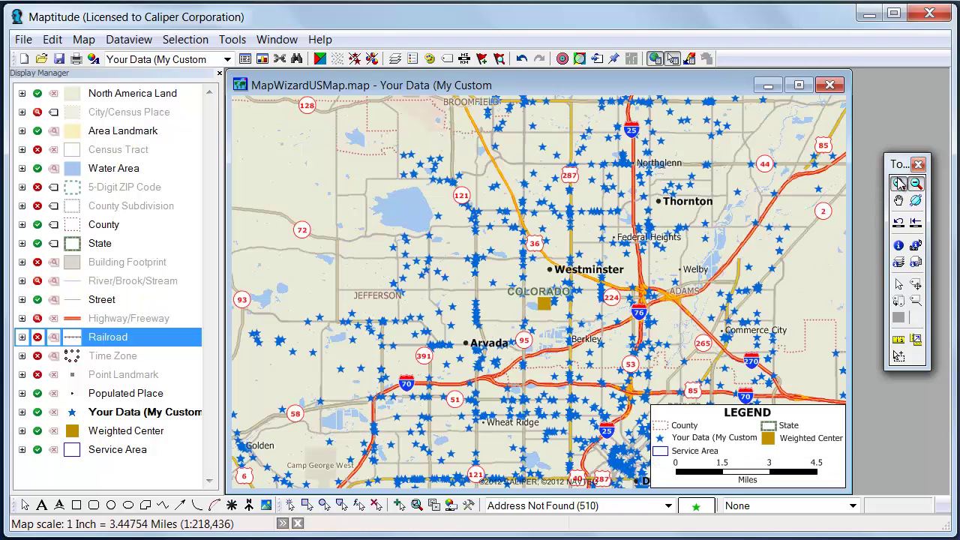
{"action": "left_click_drag", "start_coordinate": [458, 232], "coordinate": [639, 399]}
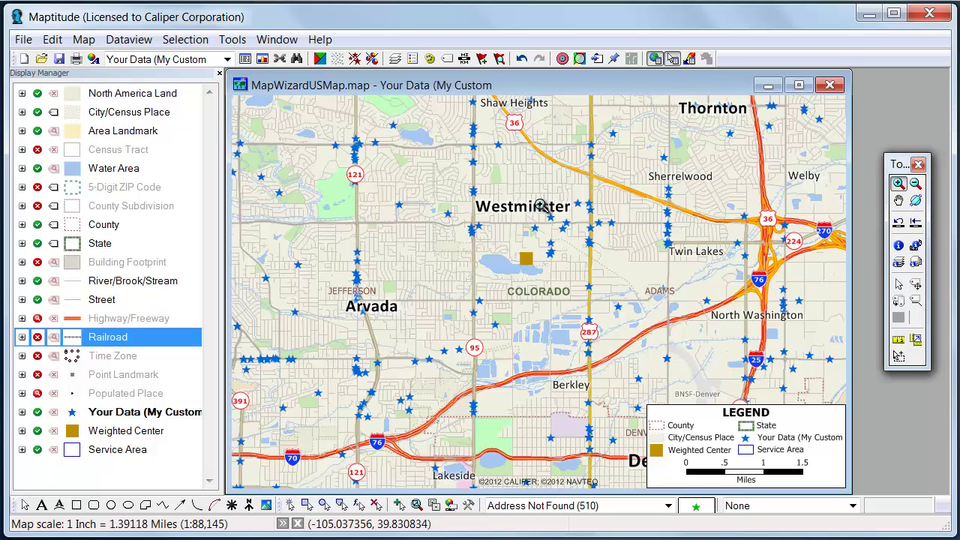
- Size the customer stars by TOTAL_Sales with a scaled-symbol theme
{"action": "left_click", "coordinate": [356, 59]}
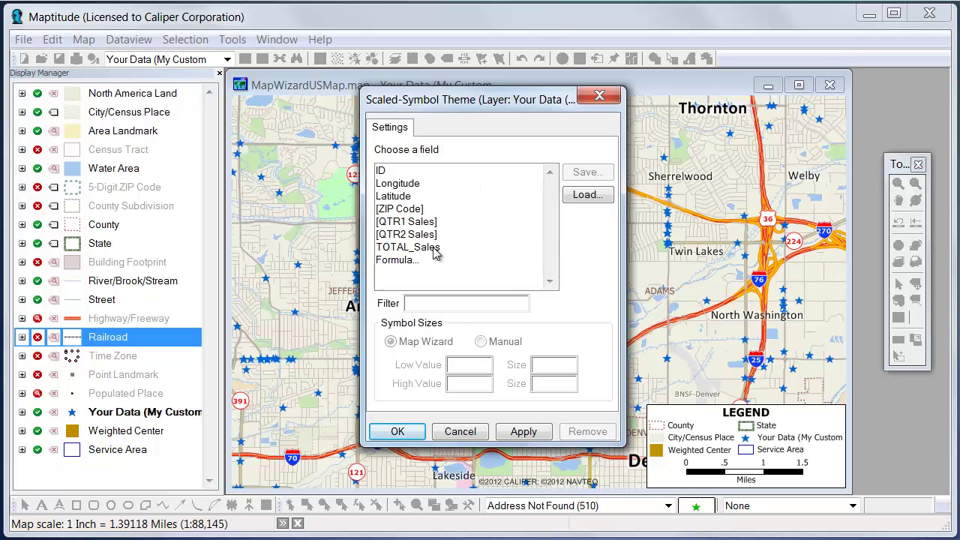
{"action": "left_click", "coordinate": [435, 249]}
{"action": "left_click", "coordinate": [397, 431]}
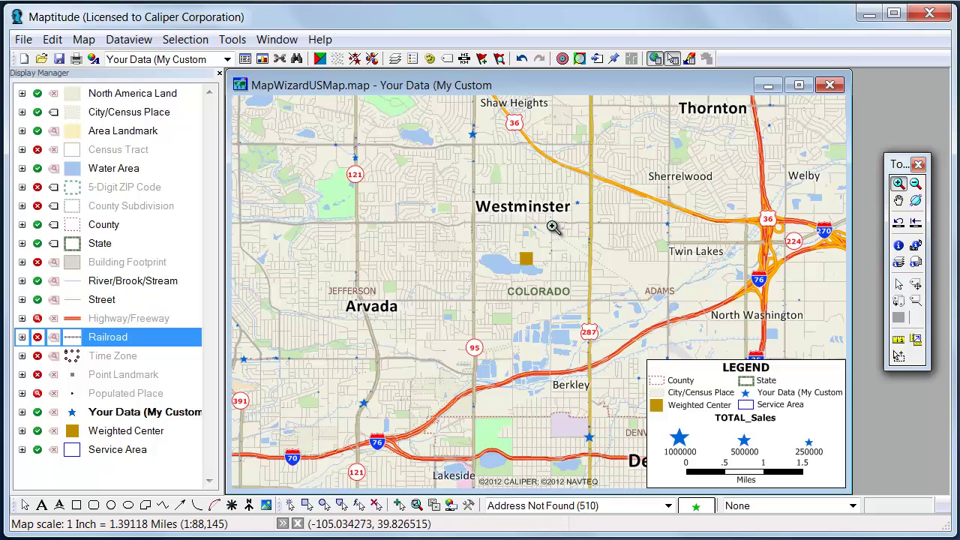
- Zoom out three times to show the whole Denver metro area
{"action": "left_click", "coordinate": [915, 184]}
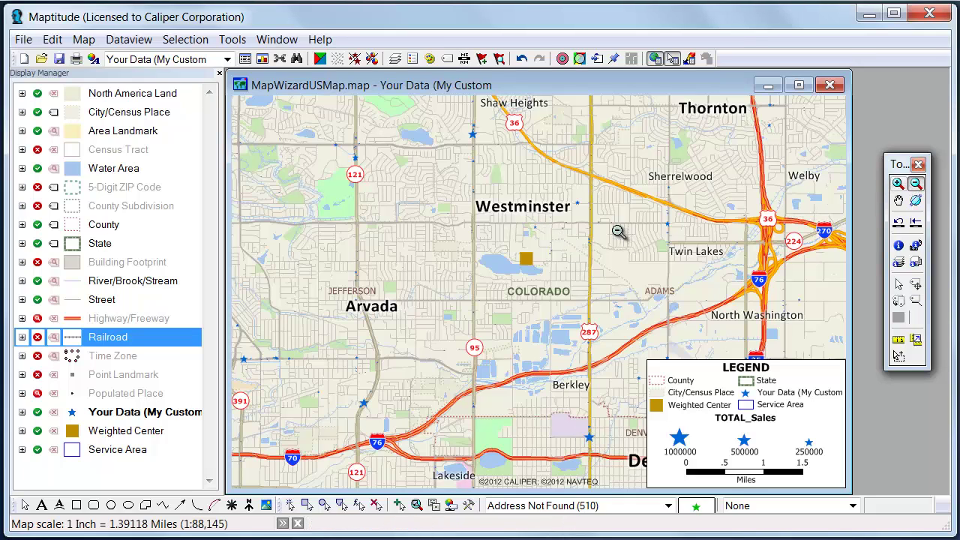
{"action": "left_click", "coordinate": [579, 241]}
{"action": "left_click", "coordinate": [579, 242]}
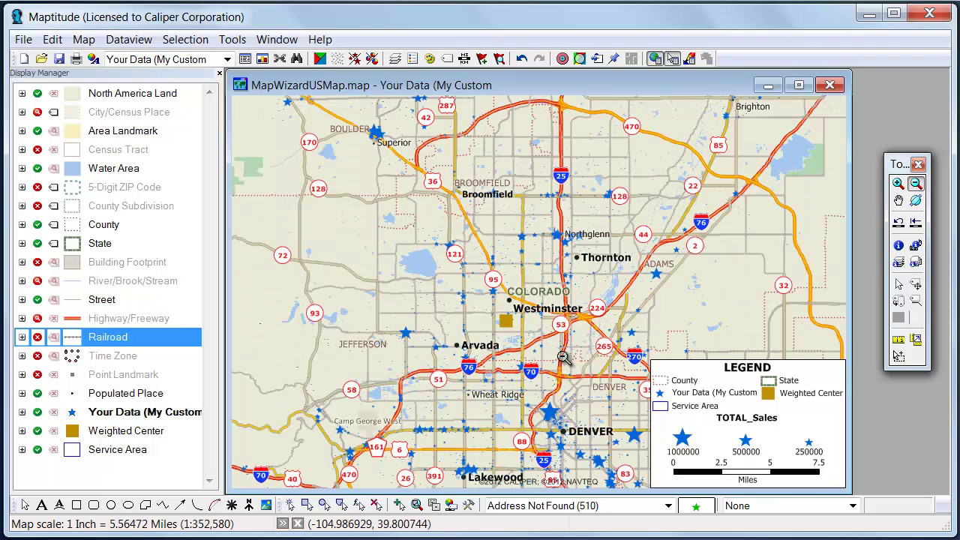
{"action": "left_click", "coordinate": [559, 428]}
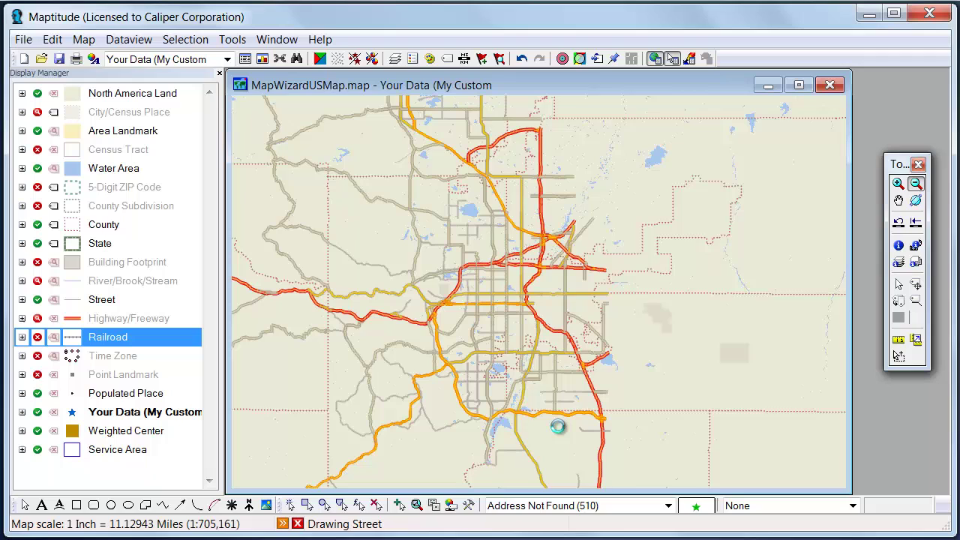